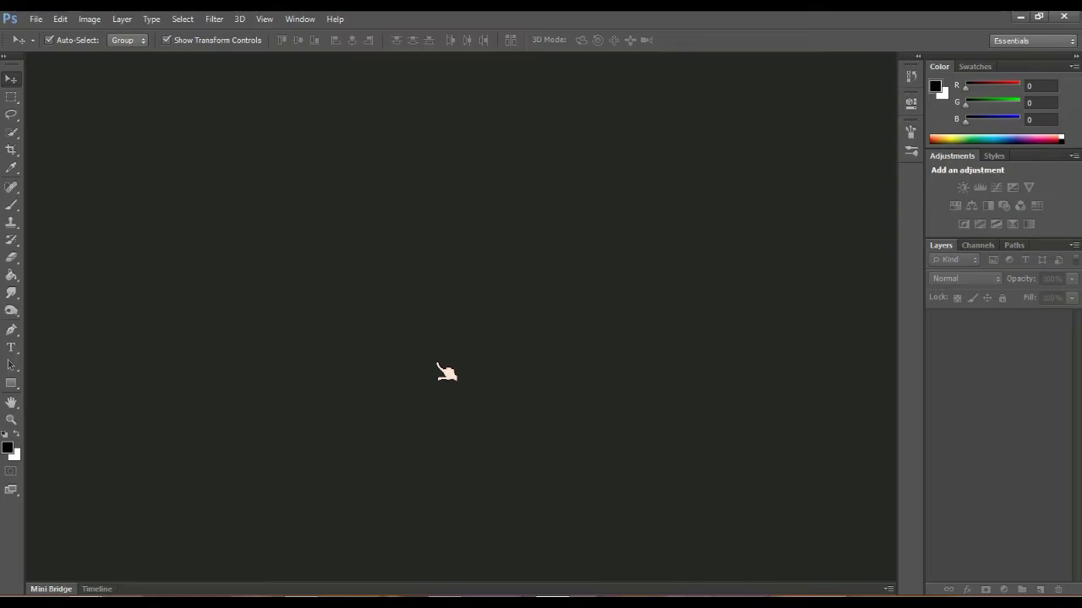
# Step: Create Untitled-1 at 2 × 2 cm, 300 ppi, RGB 16-bit with a white background
pyautogui.click(35, 18)
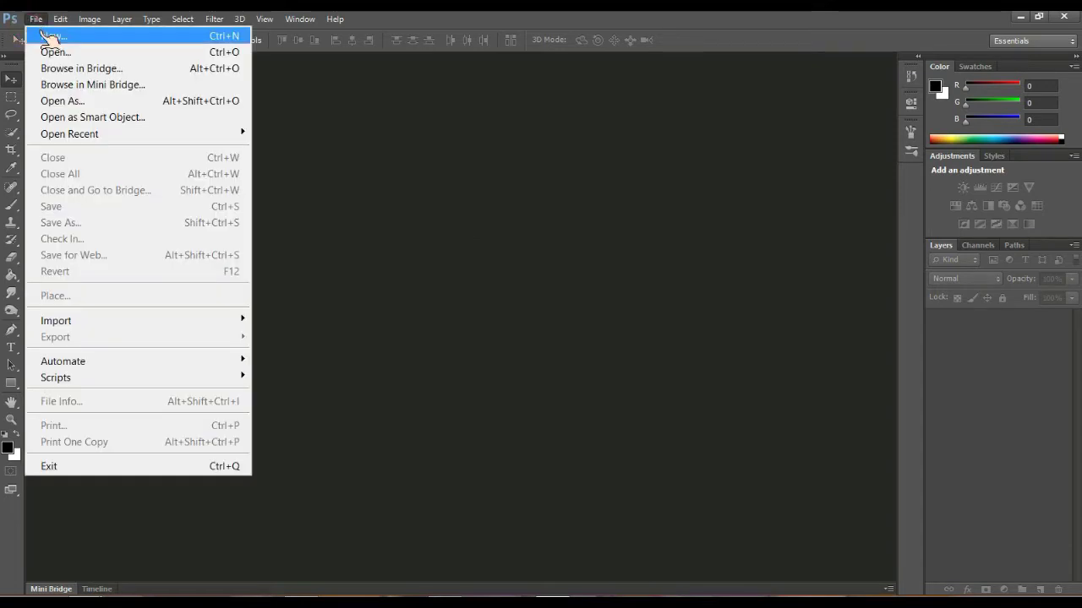
pyautogui.click(48, 37)
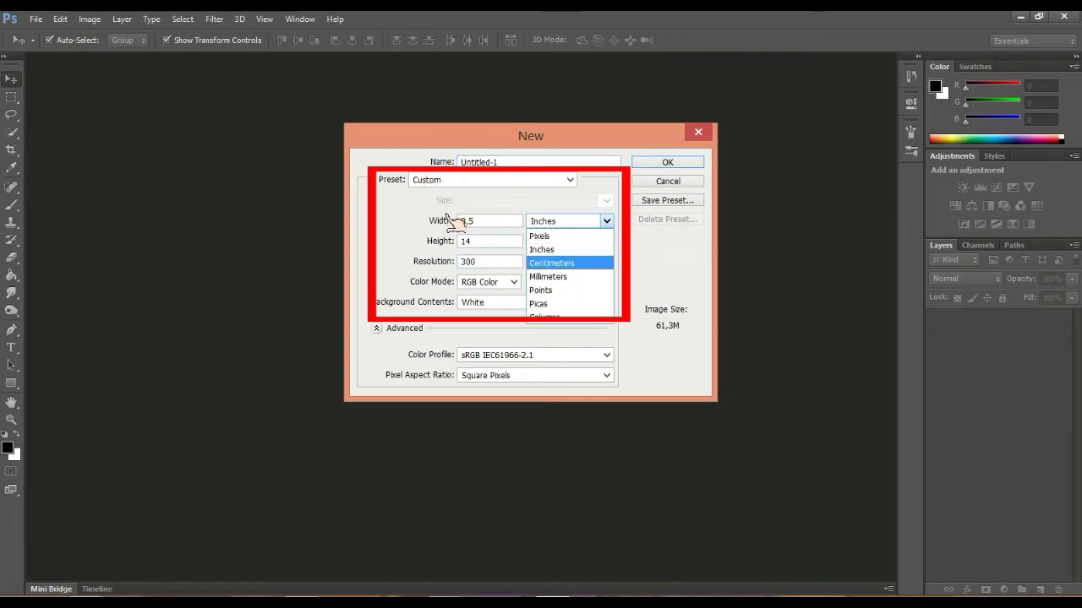
pyautogui.press('Return')
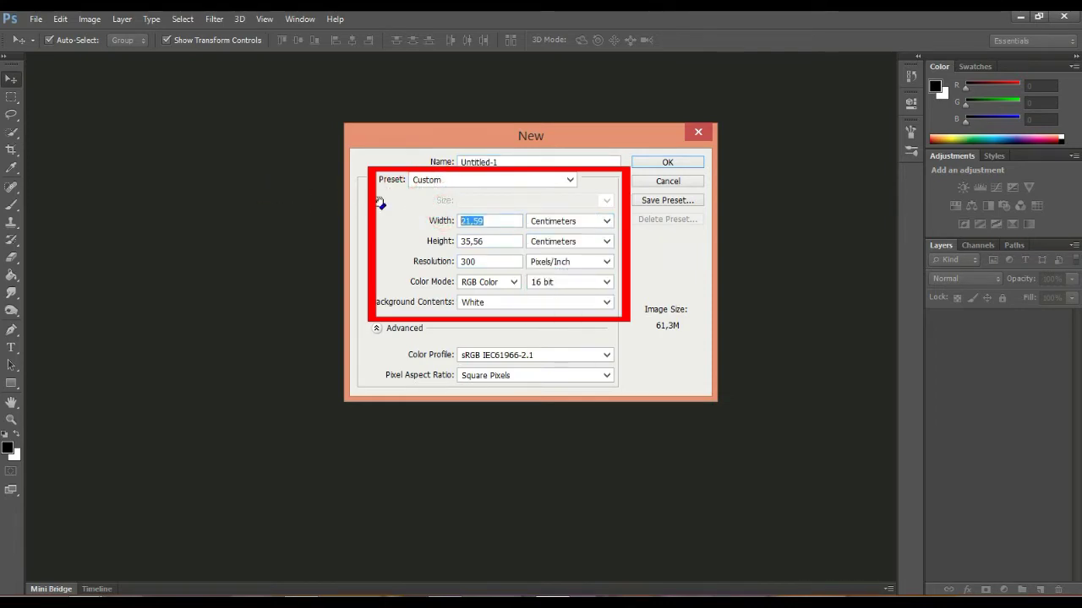
pyautogui.write('2')
pyautogui.press('Tab')
pyautogui.write('2')
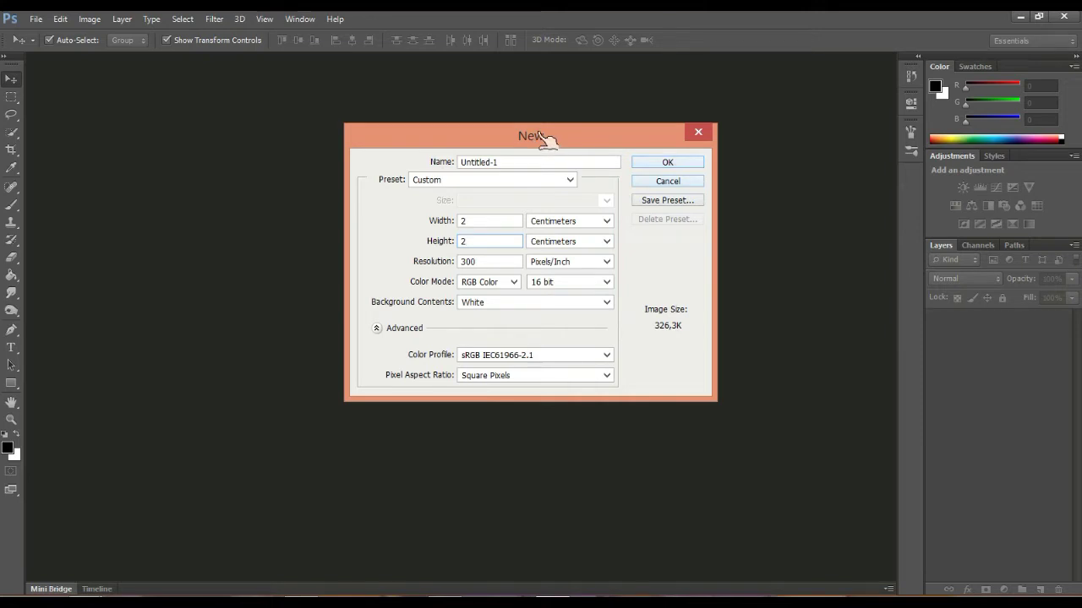
pyautogui.press('Return')
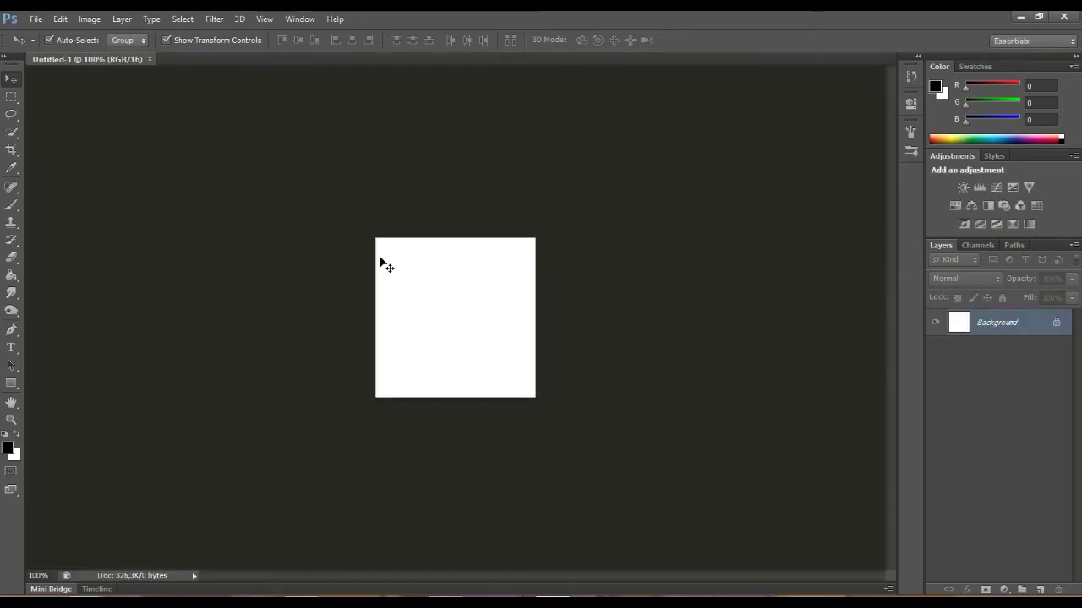
# Step: Zoom in and add an empty Layer 1 above the Background
pyautogui.scroll(2, 380, 260)
pyautogui.scroll(2, 380, 258)
pyautogui.scroll(1, 380, 260)
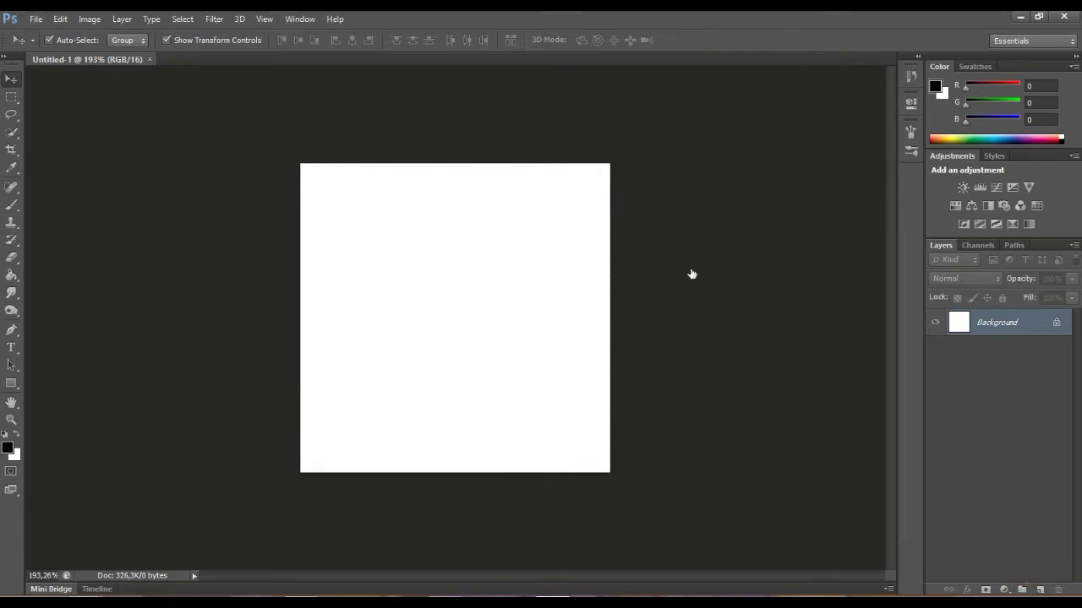
pyautogui.hotkey('ctrl', 'shift', 'alt', 'n')
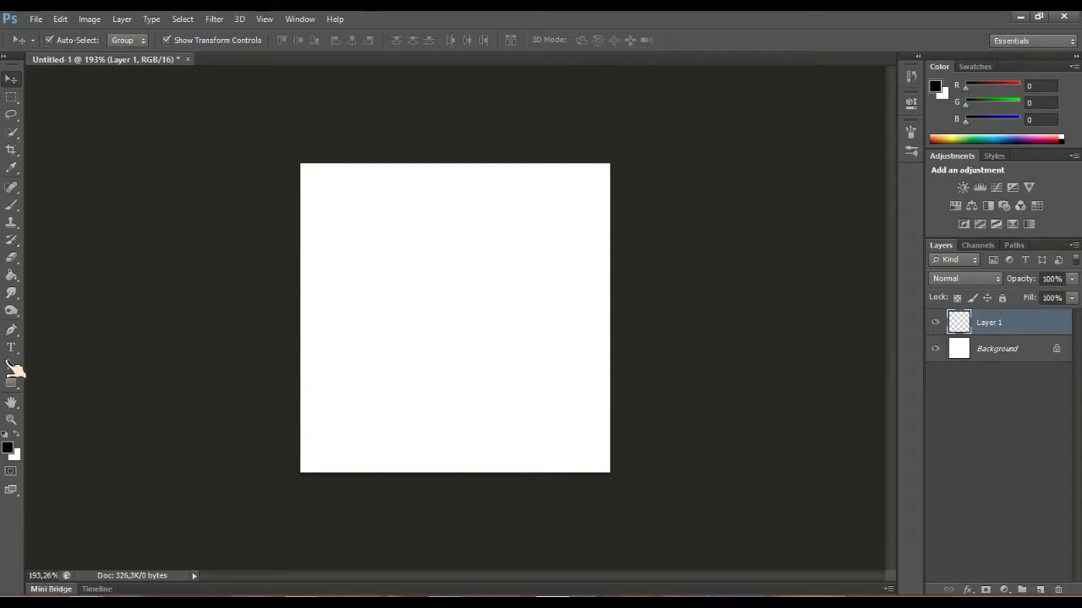
# Step: Select the Brush tool with a Hard Round tip reduced to 11 px
pyautogui.press('b')
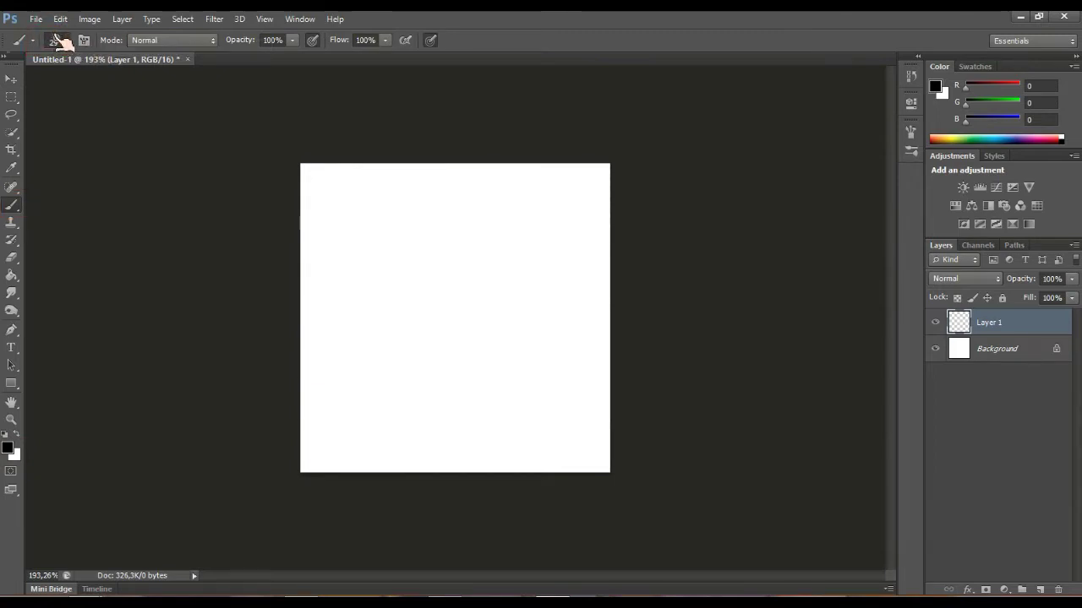
pyautogui.click(58, 40)
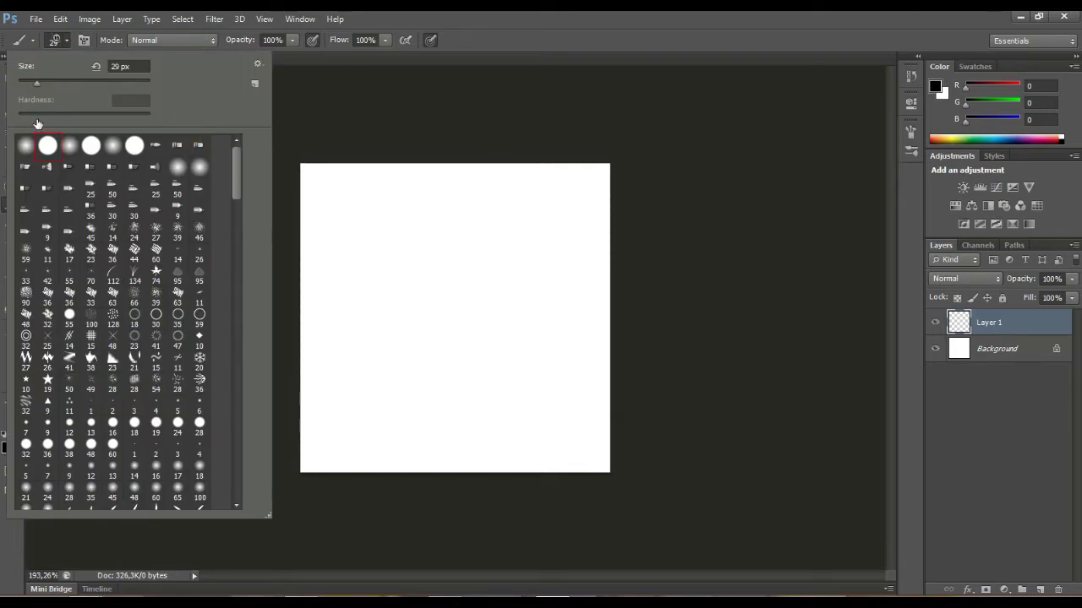
pyautogui.click(48, 146)
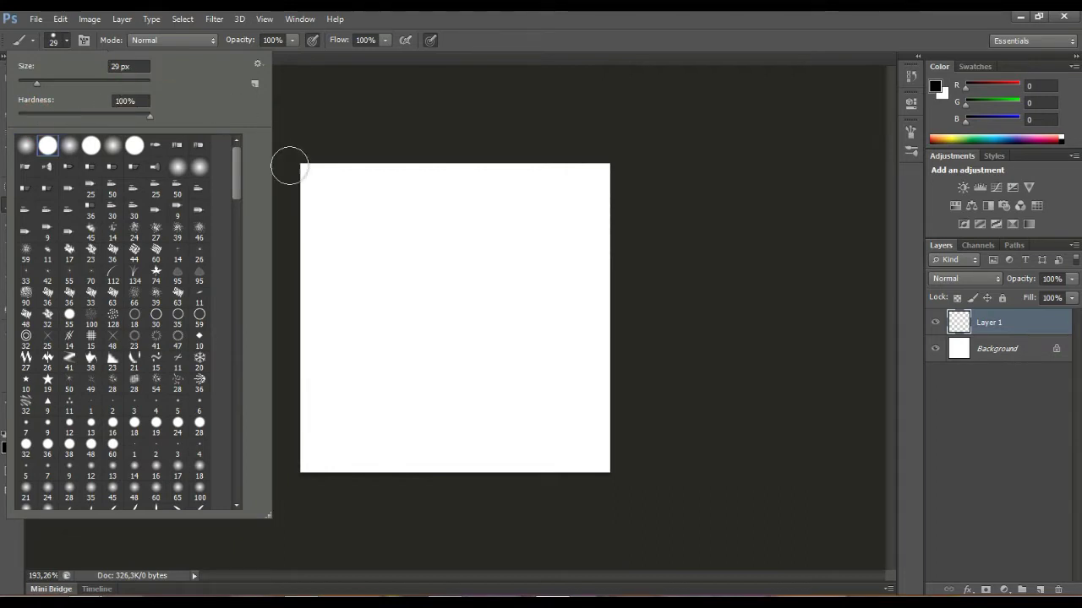
pyautogui.moveTo(38, 78); pyautogui.dragTo(24, 81)
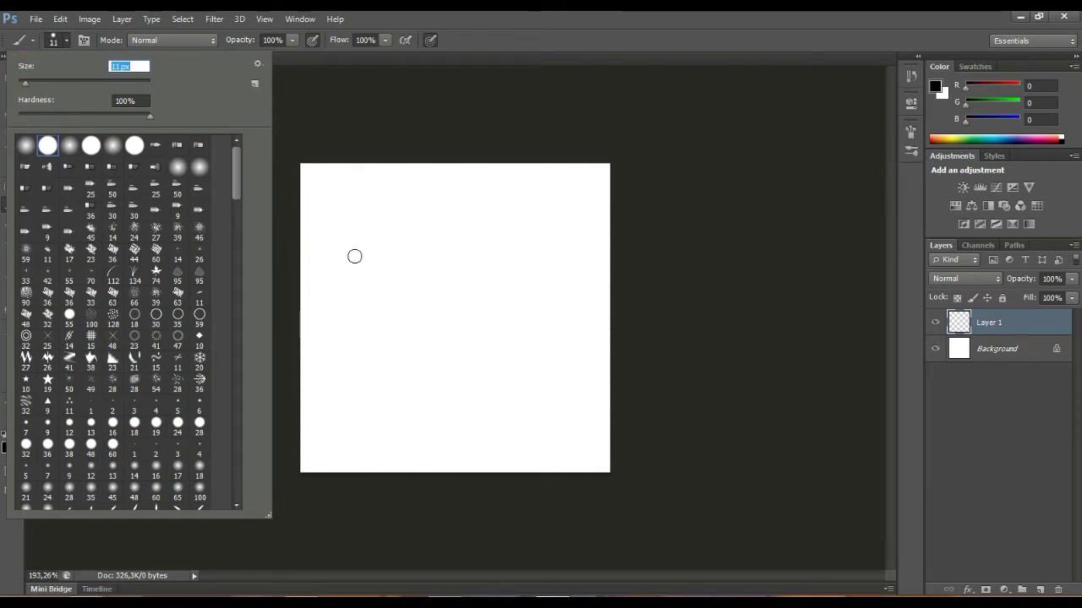
# Step: Paint a cluster of black dots and a short stroke at the canvas centre
pyautogui.click(354, 256)
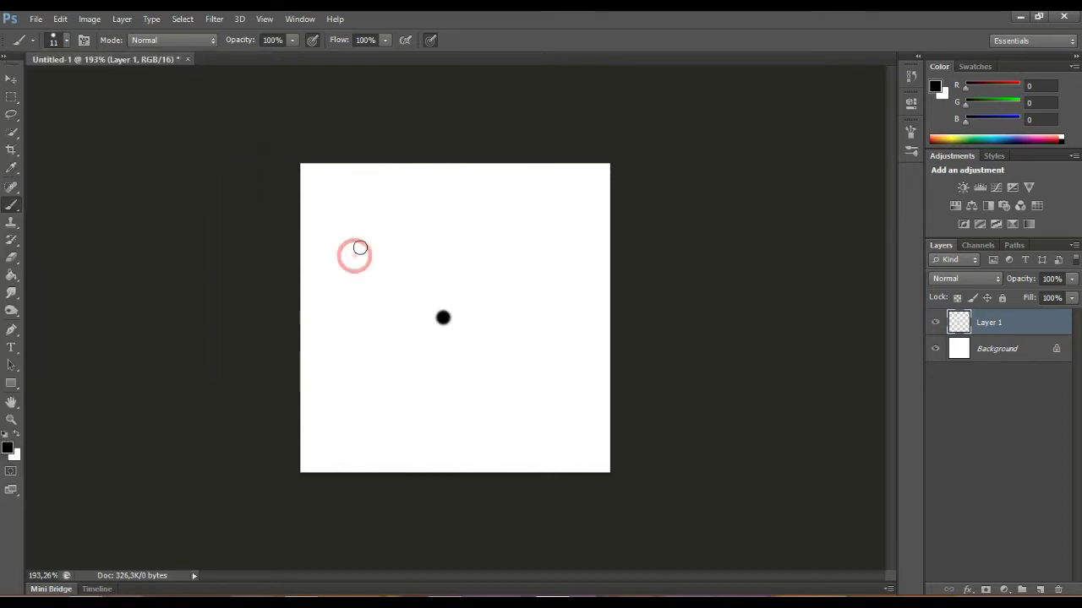
pyautogui.click(360, 245)
pyautogui.click(377, 252)
pyautogui.moveTo(380, 267); pyautogui.dragTo(384, 282)
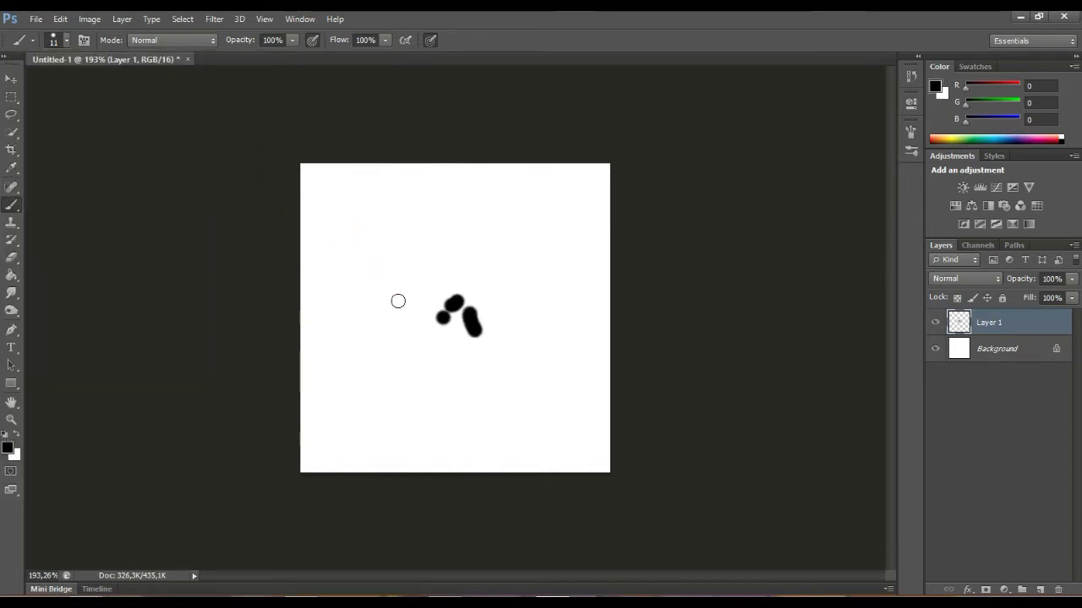
pyautogui.click(373, 286)
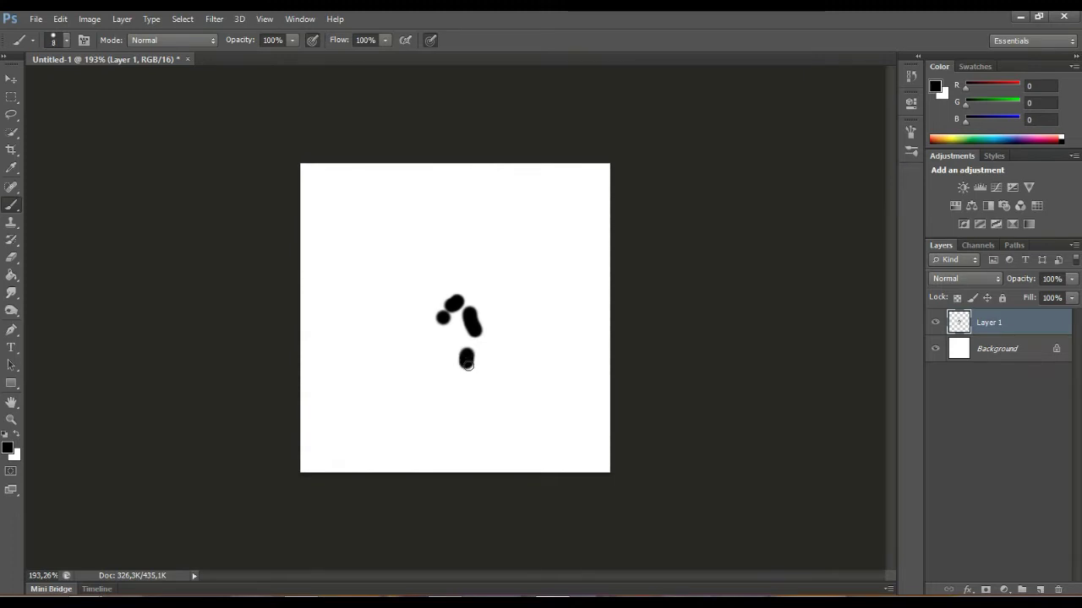
pyautogui.click(467, 363)
# Step: Add small groups of black dots near each corner of the canvas
pyautogui.click(469, 341)
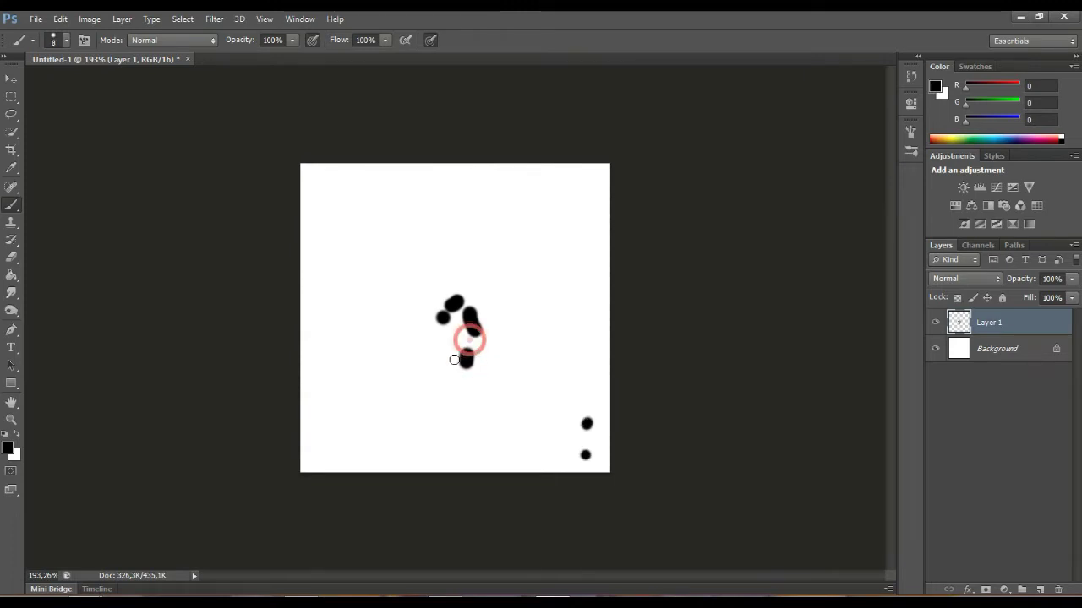
pyautogui.click(446, 362)
pyautogui.click(262, 364)
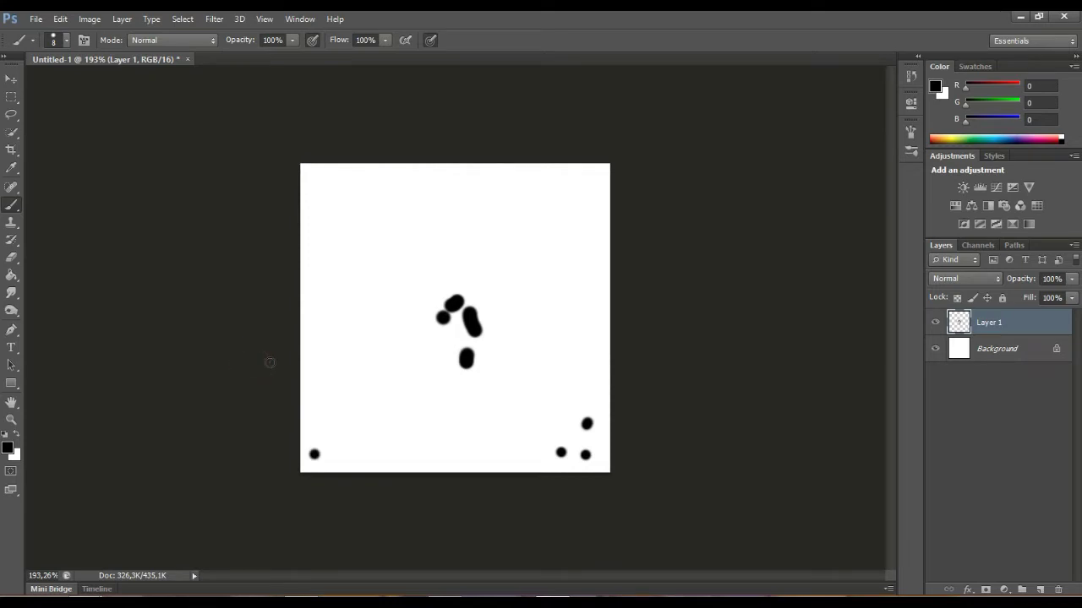
pyautogui.click(270, 362)
pyautogui.click(275, 347)
pyautogui.click(250, 147)
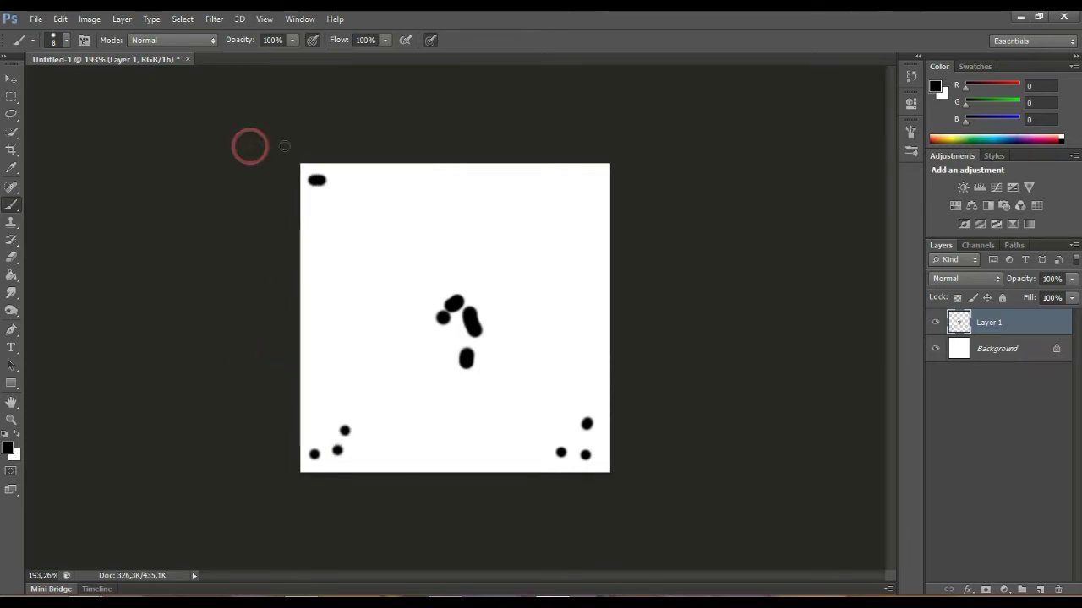
pyautogui.click(281, 148)
pyautogui.click(272, 166)
pyautogui.click(442, 147)
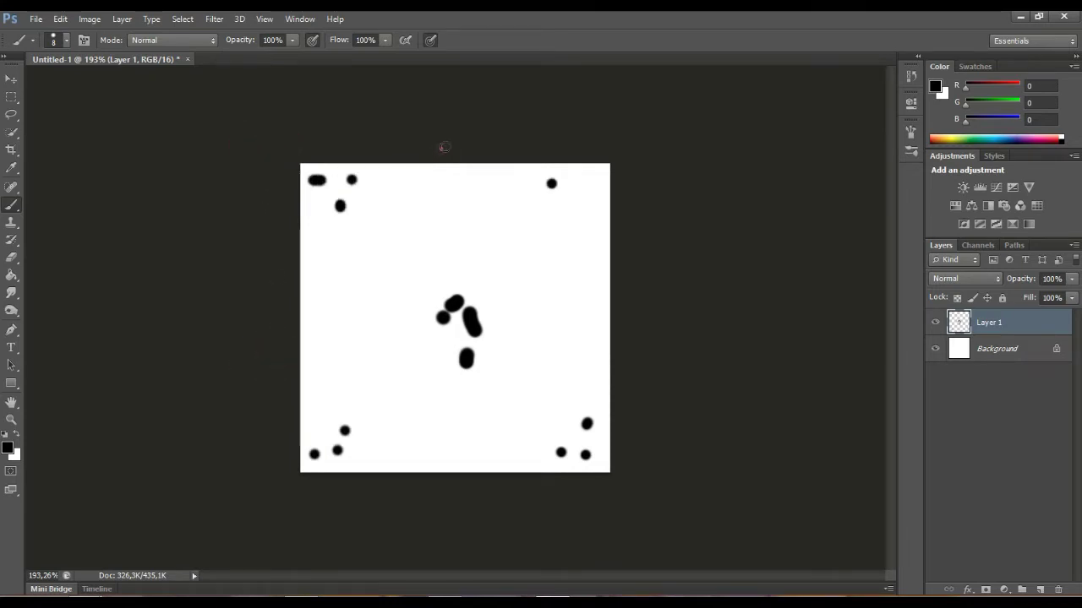
pyautogui.click(474, 142)
pyautogui.click(464, 159)
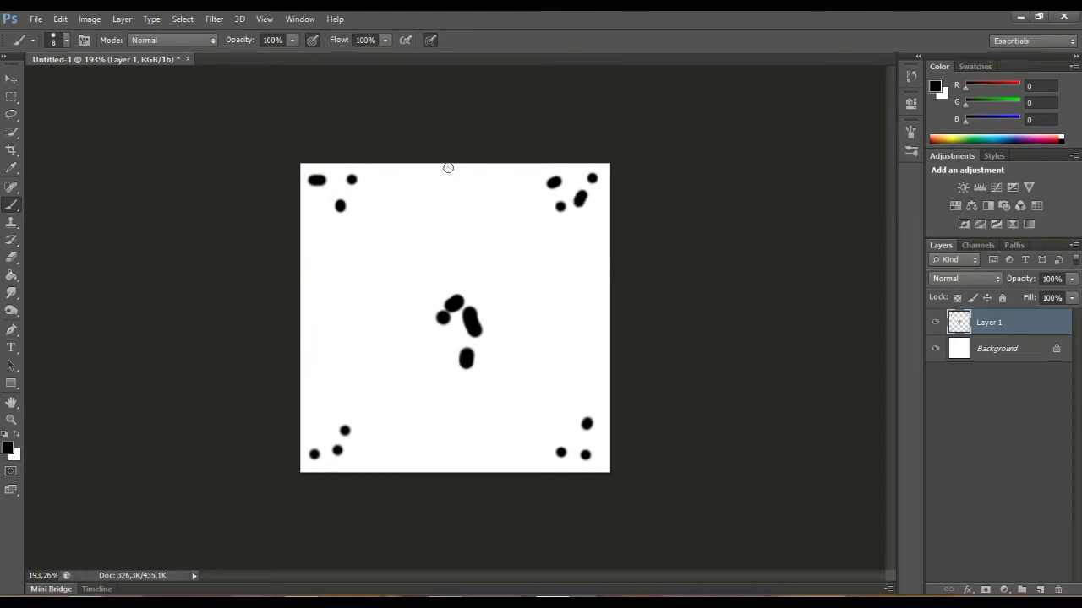
# Step: Add a short diagonal stroke and more round dabs around the centre cluster
pyautogui.moveTo(391, 237); pyautogui.dragTo(380, 249)
pyautogui.click(359, 274)
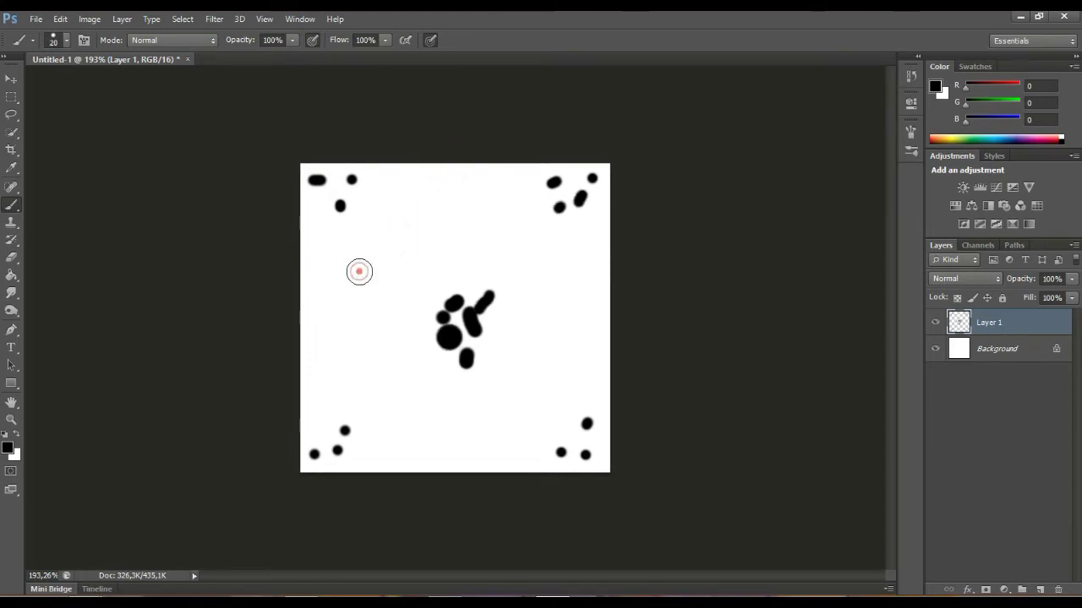
pyautogui.click(331, 272)
pyautogui.click(336, 243)
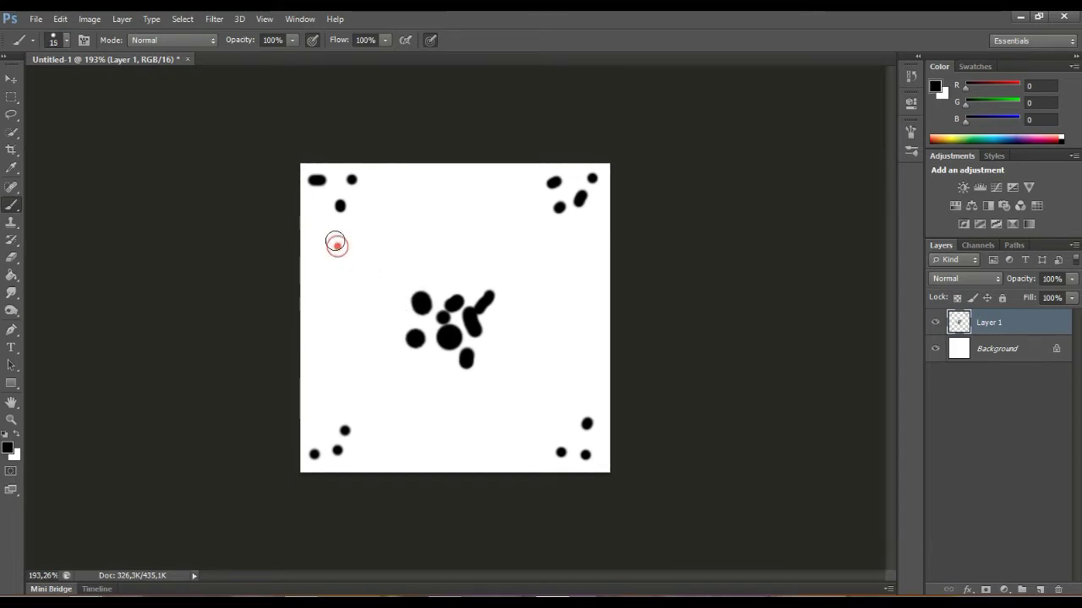
pyautogui.click(330, 211)
# Step: Shrink the brush to 10 px and add dots trailing around the centre cluster
pyautogui.press('[')
pyautogui.click(363, 252)
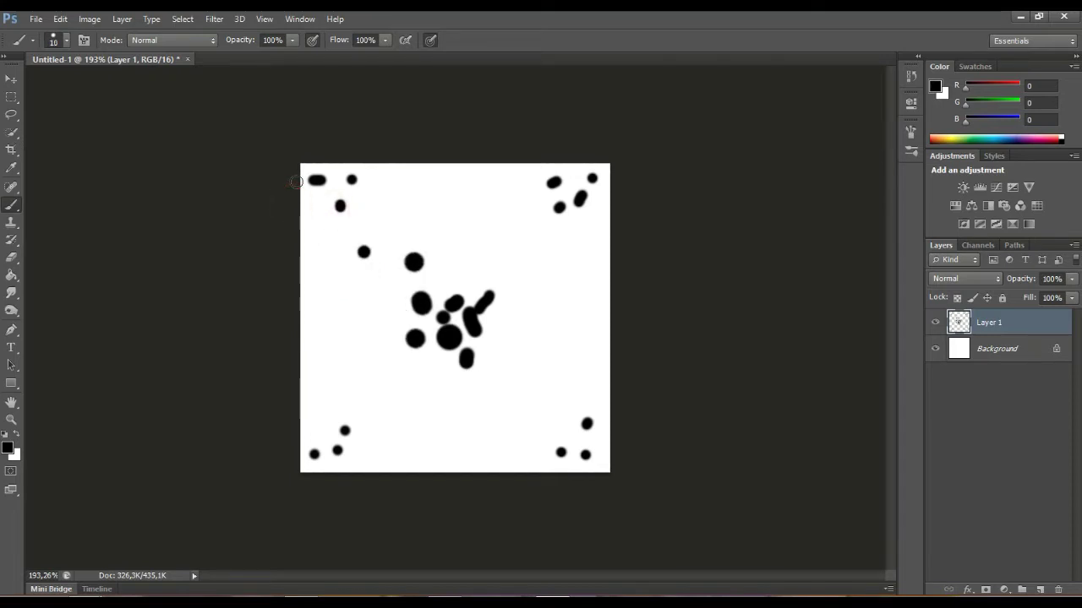
pyautogui.click(299, 177)
pyautogui.click(314, 187)
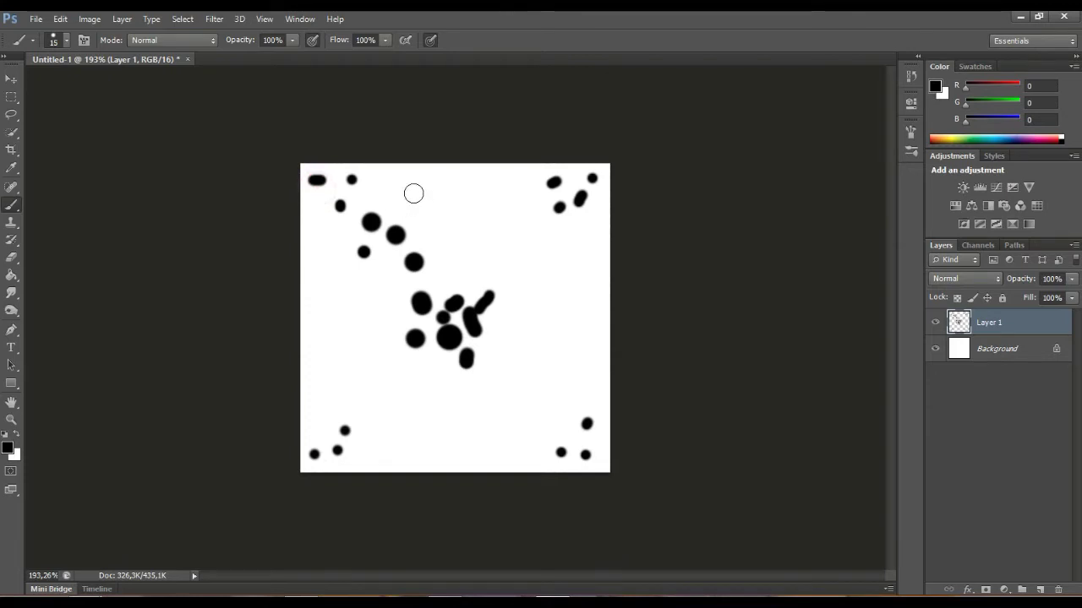
pyautogui.click(414, 193)
pyautogui.click(352, 221)
pyautogui.click(412, 241)
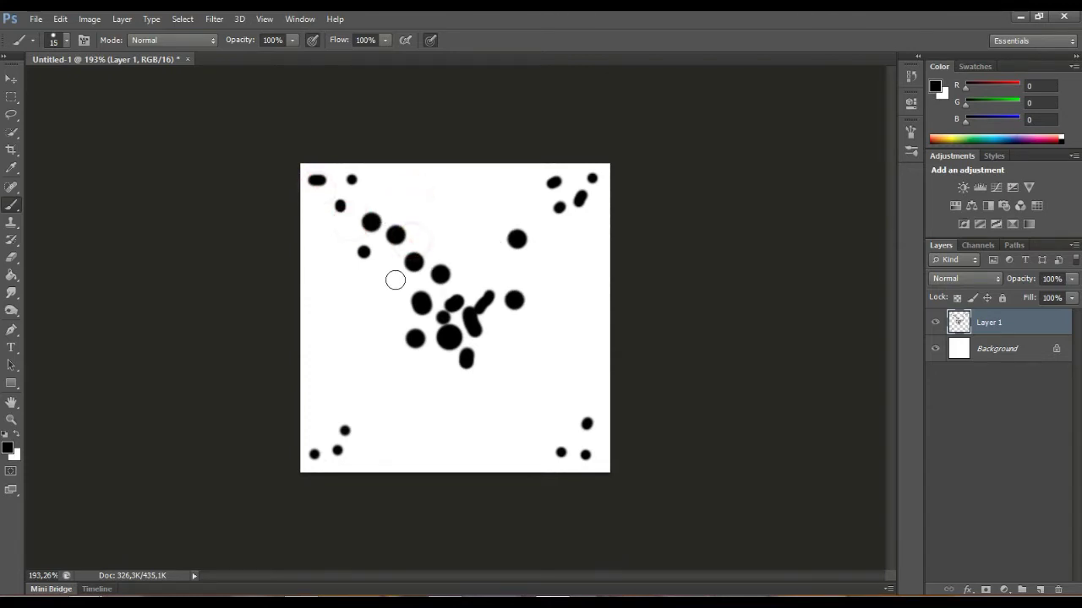
pyautogui.click(393, 279)
pyautogui.click(365, 326)
pyautogui.click(337, 309)
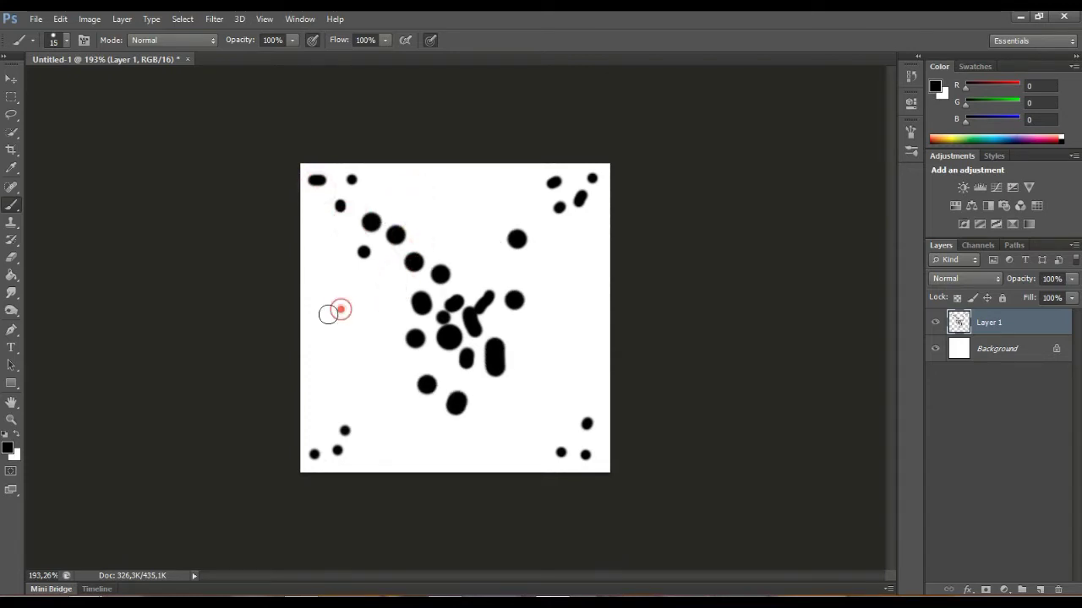
# Step: Stamp more black dots and short elongated dabs to fill the remaining gaps
pyautogui.click(305, 338)
pyautogui.click(307, 297)
pyautogui.click(309, 261)
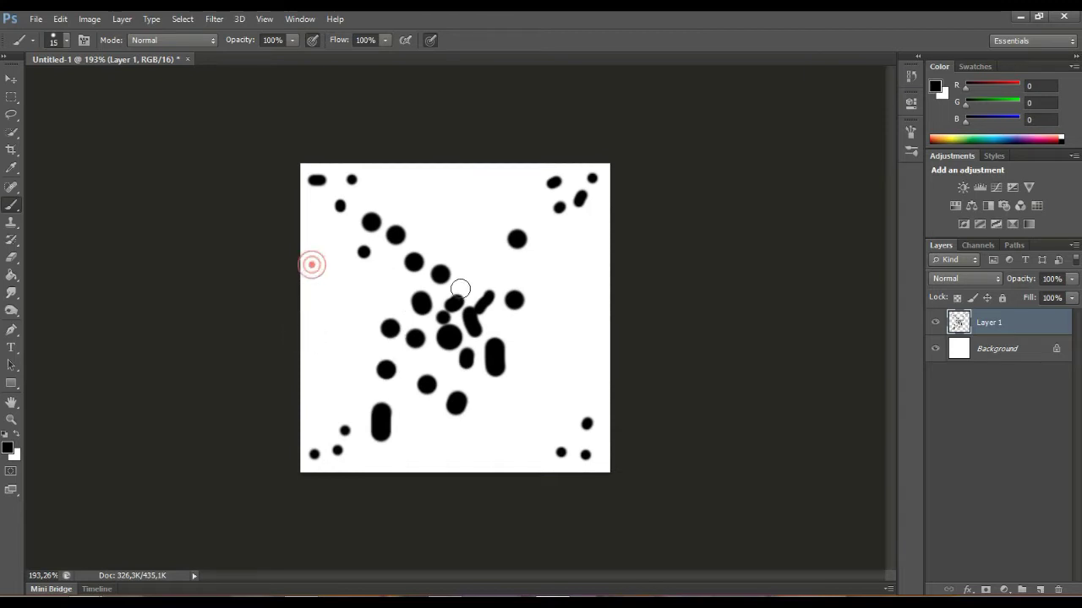
pyautogui.click(423, 291)
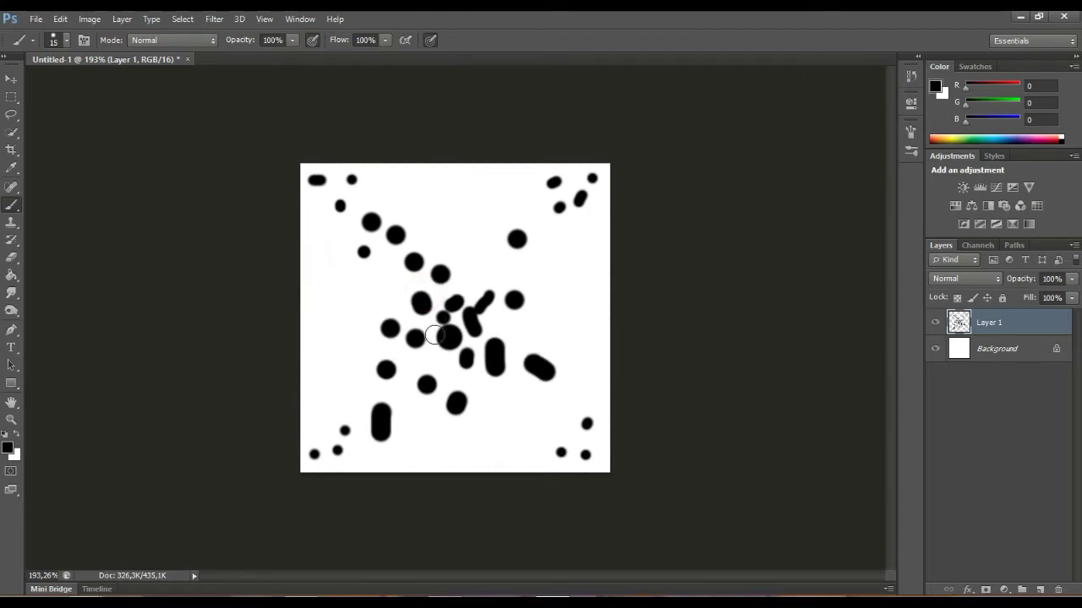
pyautogui.click(433, 336)
pyautogui.click(441, 256)
pyautogui.click(390, 209)
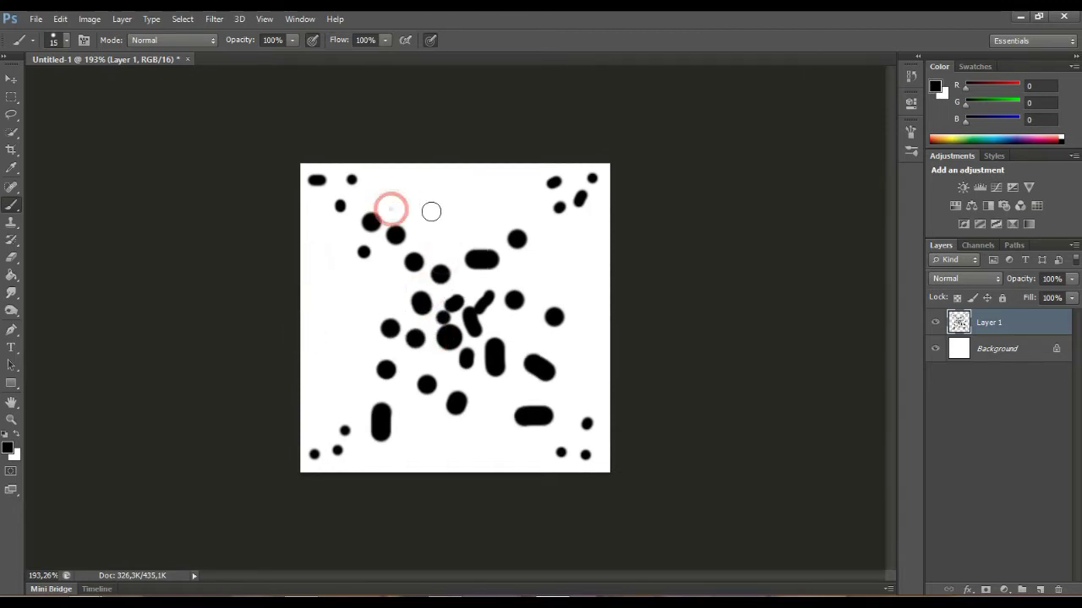
pyautogui.click(431, 211)
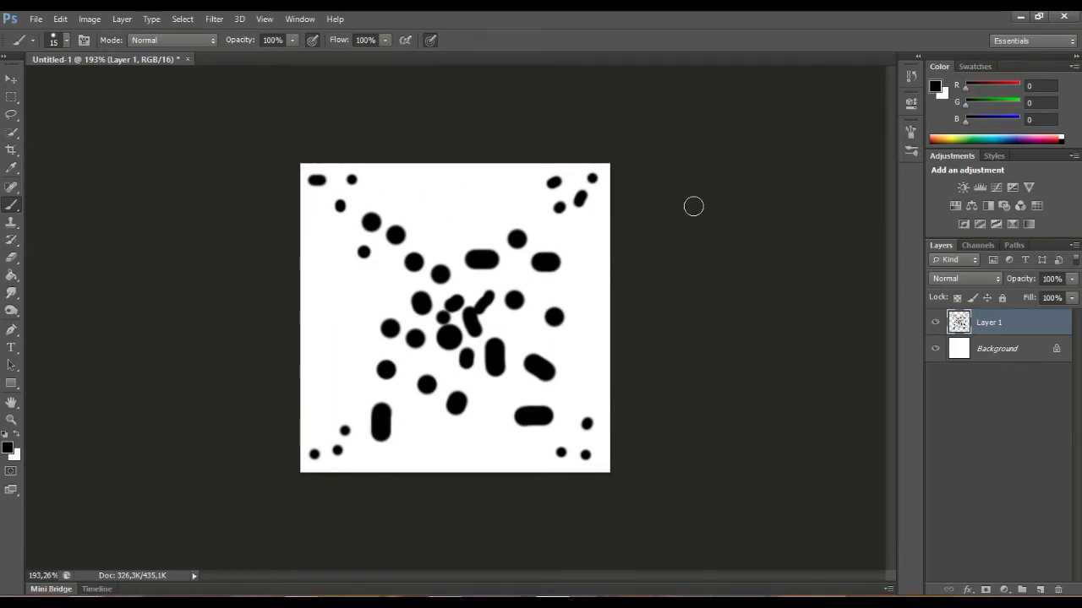
# Step: Define the dot pattern as a brush preset named 'Brush Rambut'
pyautogui.click(56, 24)
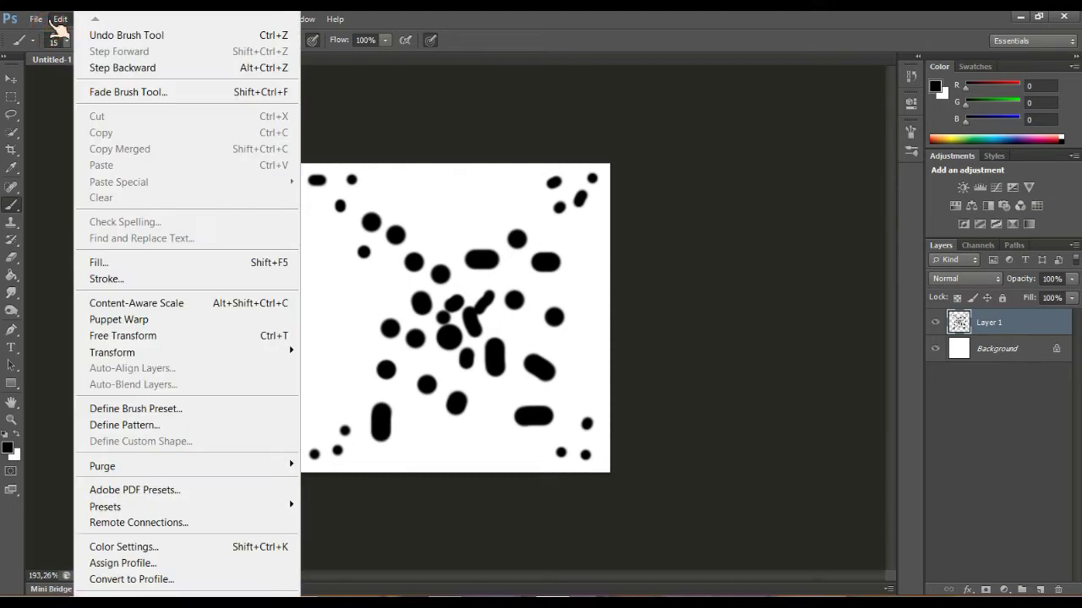
pyautogui.click(162, 336)
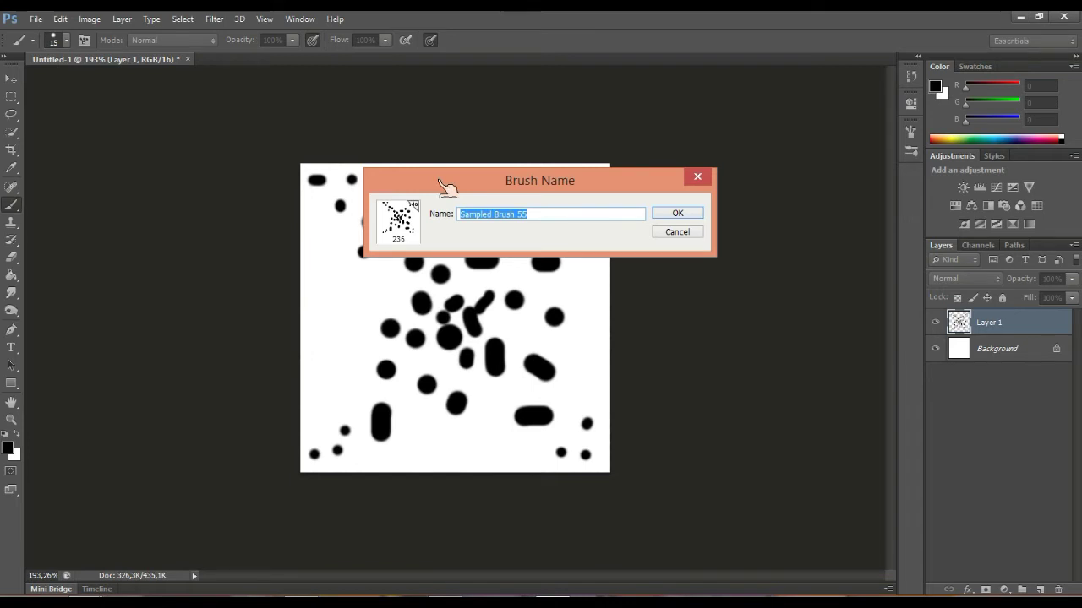
pyautogui.write('Bru')
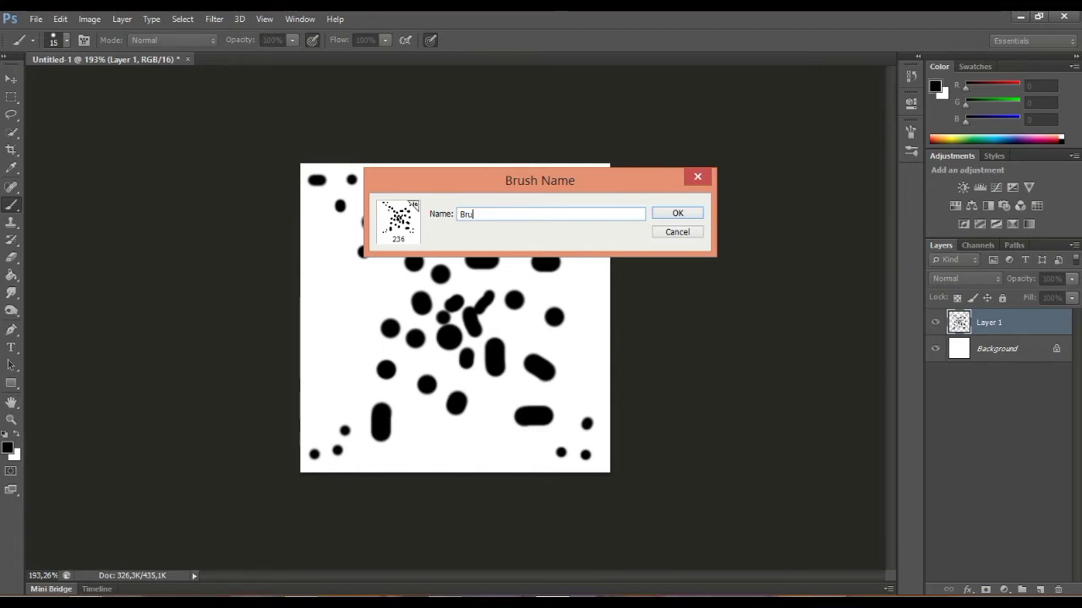
pyautogui.write('sh Rambut')
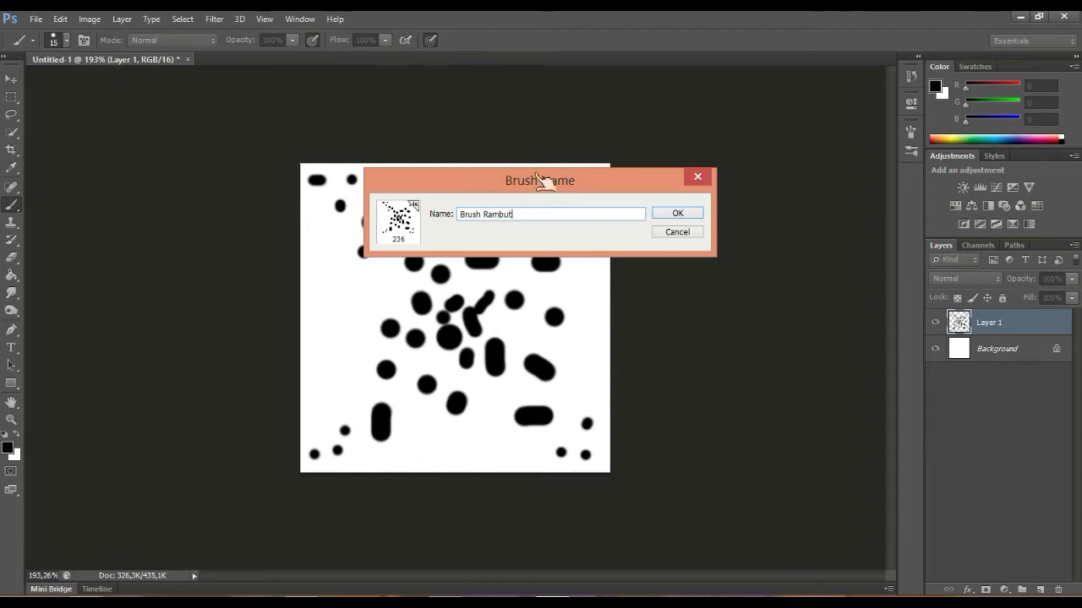
pyautogui.press('Return')
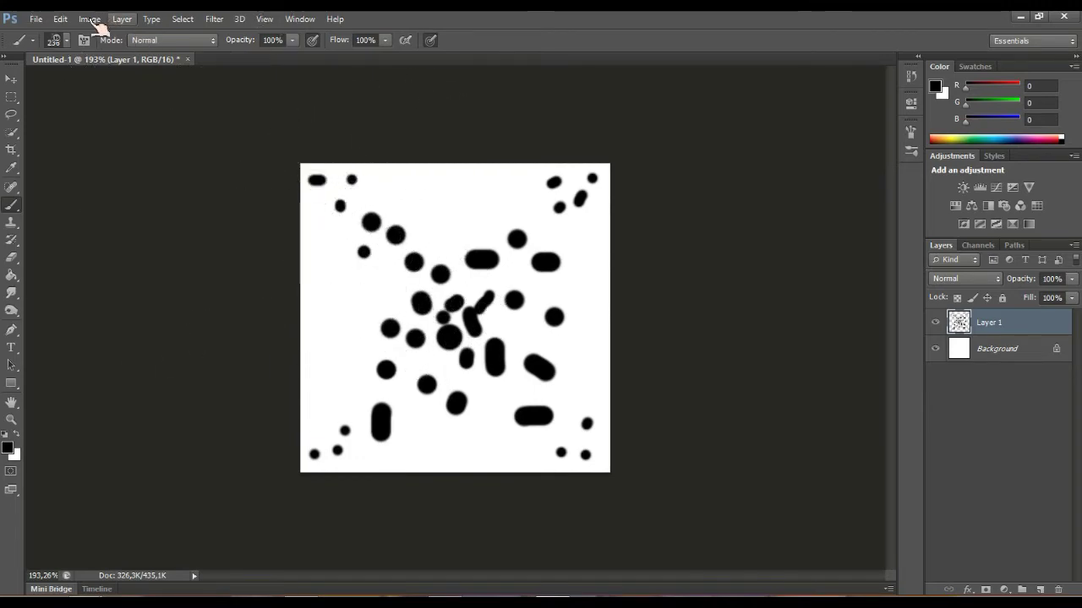
pyautogui.click(36, 19)
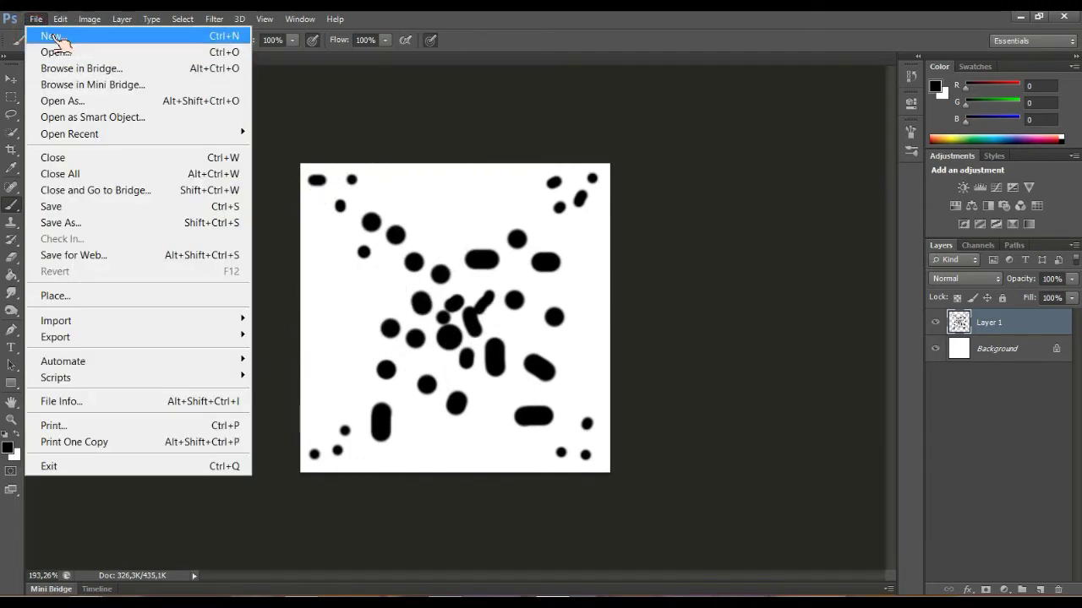
# Step: Create a new U.S. Paper Legal document, 8,5 × 14 inches at 300 ppi
pyautogui.click(53, 38)
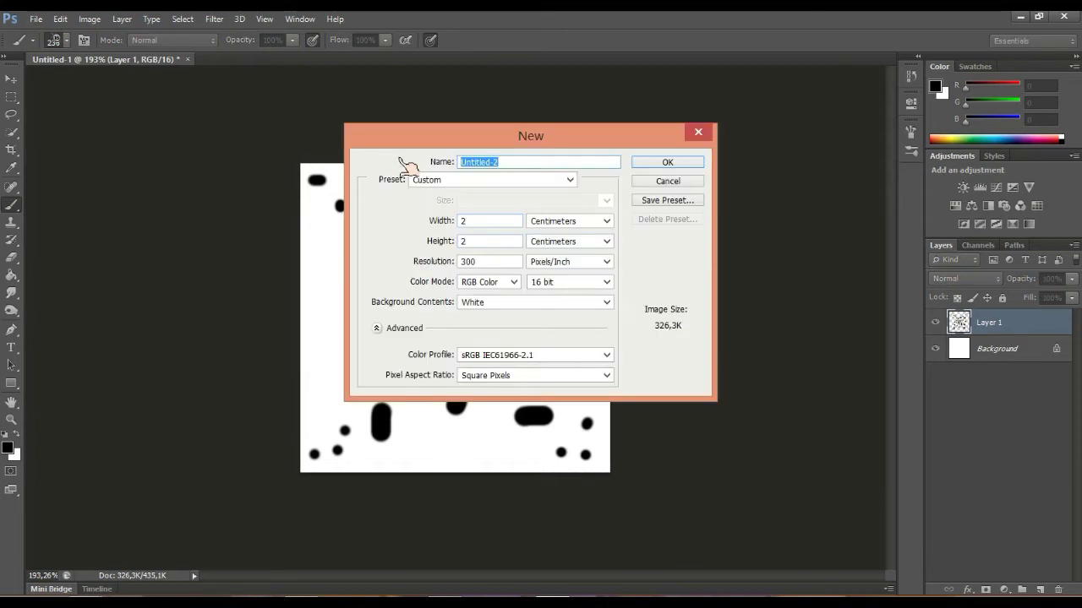
pyautogui.click(414, 179)
pyautogui.press('Down')
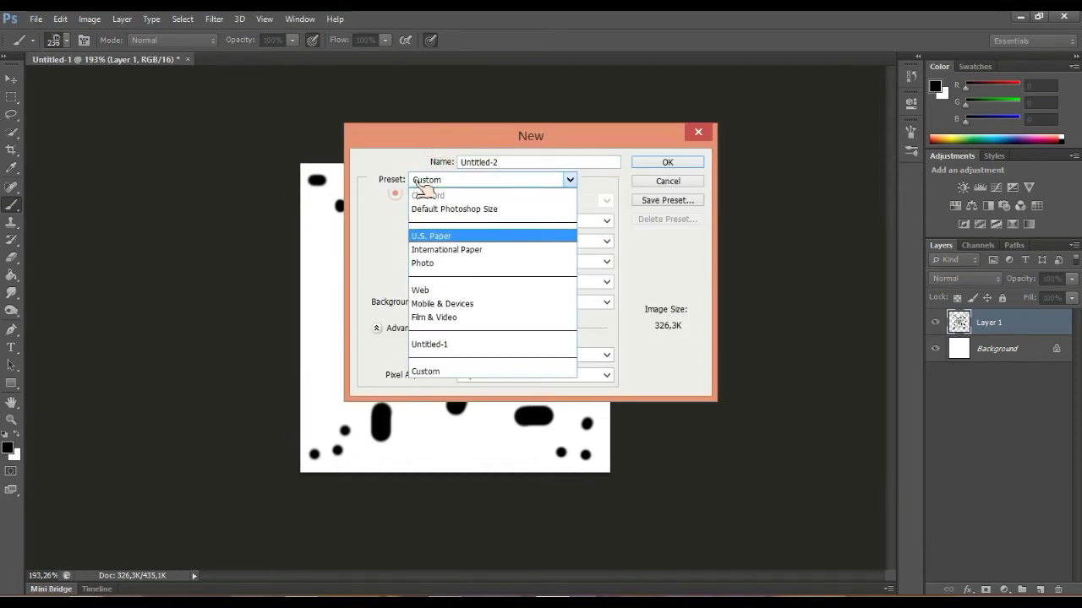
pyautogui.press('Return')
pyautogui.press('Tab')
pyautogui.hotkey('alt', 'Down')
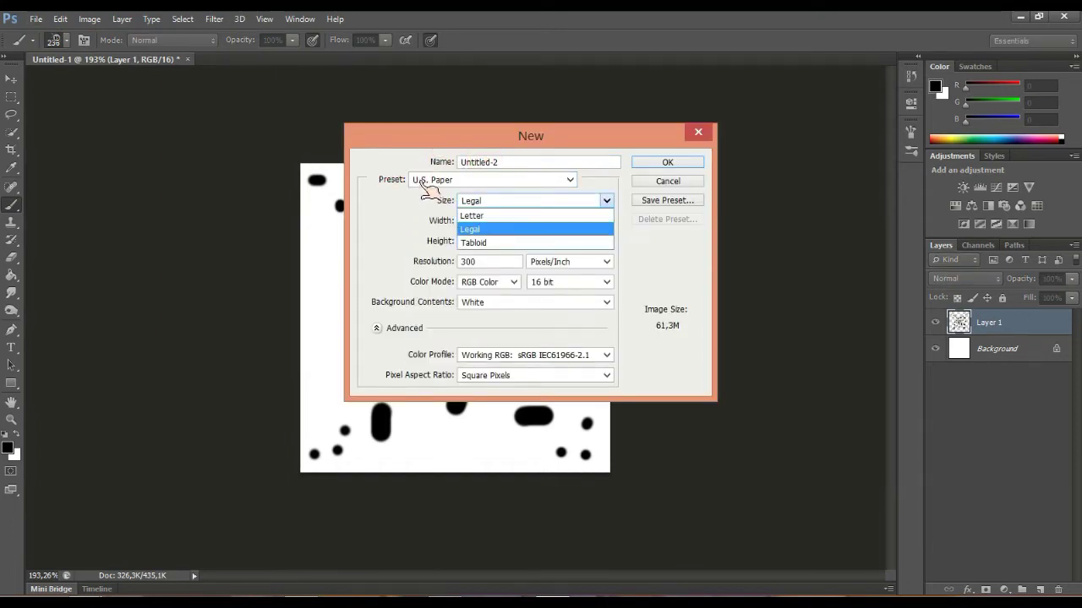
pyautogui.press('Return')
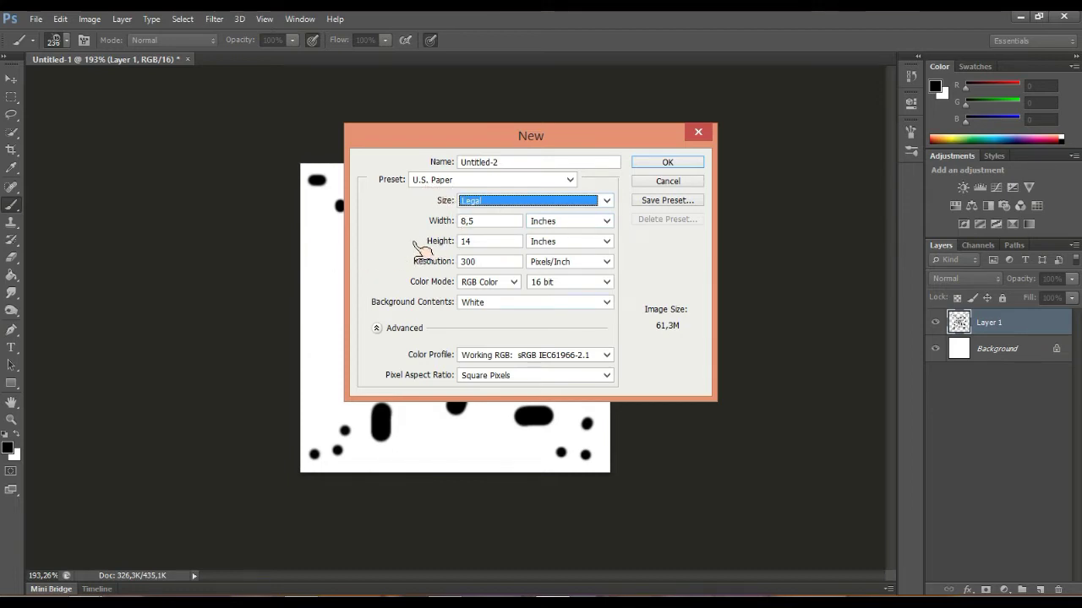
pyautogui.click(540, 133)
pyautogui.press('Return')
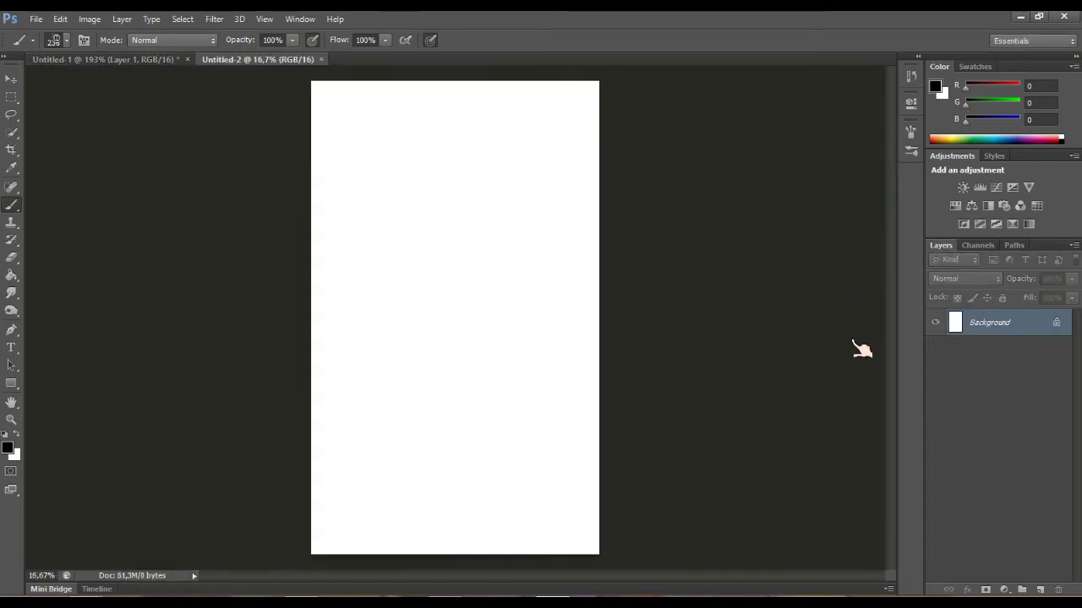
# Step: Add an empty Layer 4 above the Background
pyautogui.hotkey('ctrl', 'shift', 'alt', 'n')
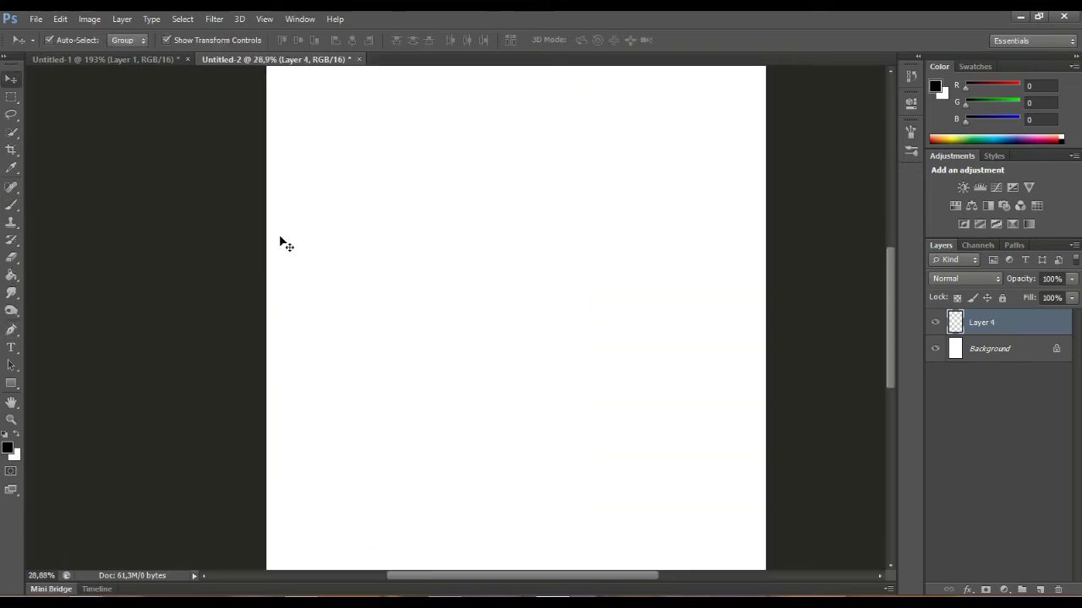
pyautogui.press('p')
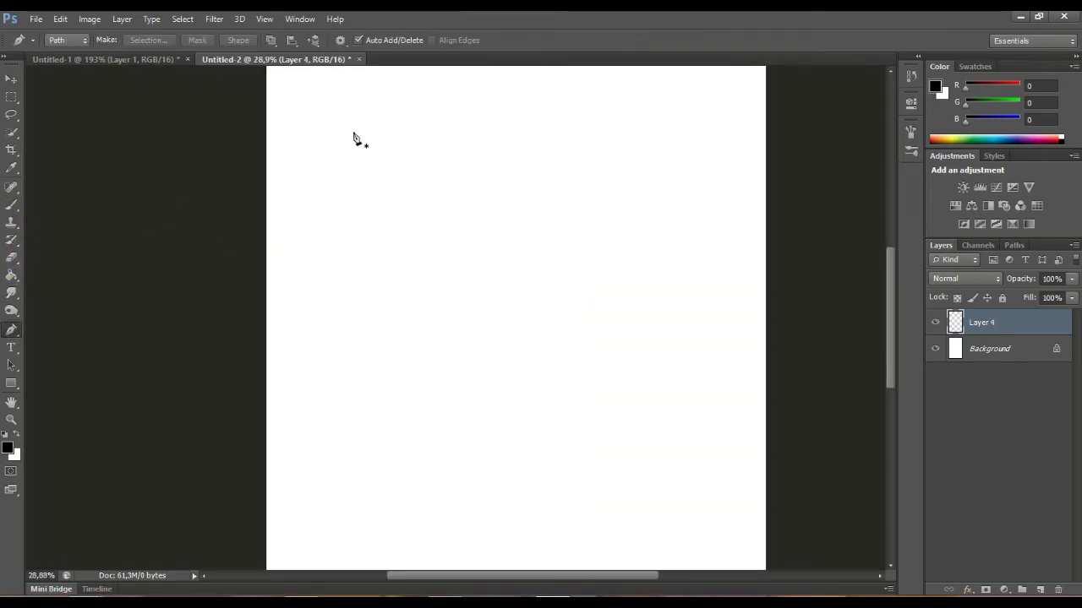
pyautogui.scroll(-2, 386, 128)
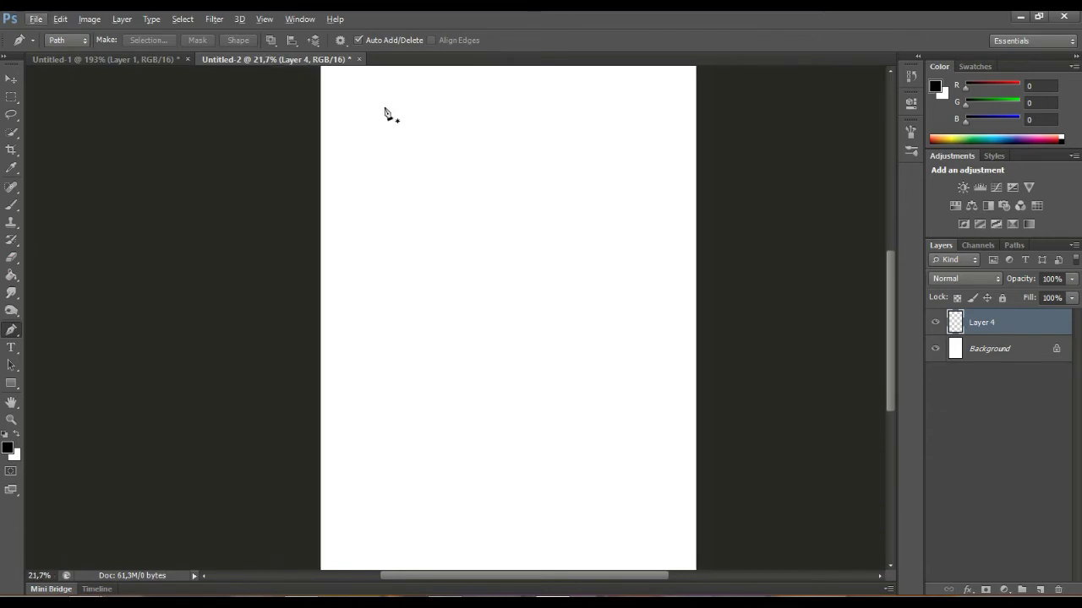
# Step: Draw a flowing S-curve path from the top to the bottom of the page
pyautogui.click(472, 108)
pyautogui.moveTo(551, 222); pyautogui.dragTo(547, 265)
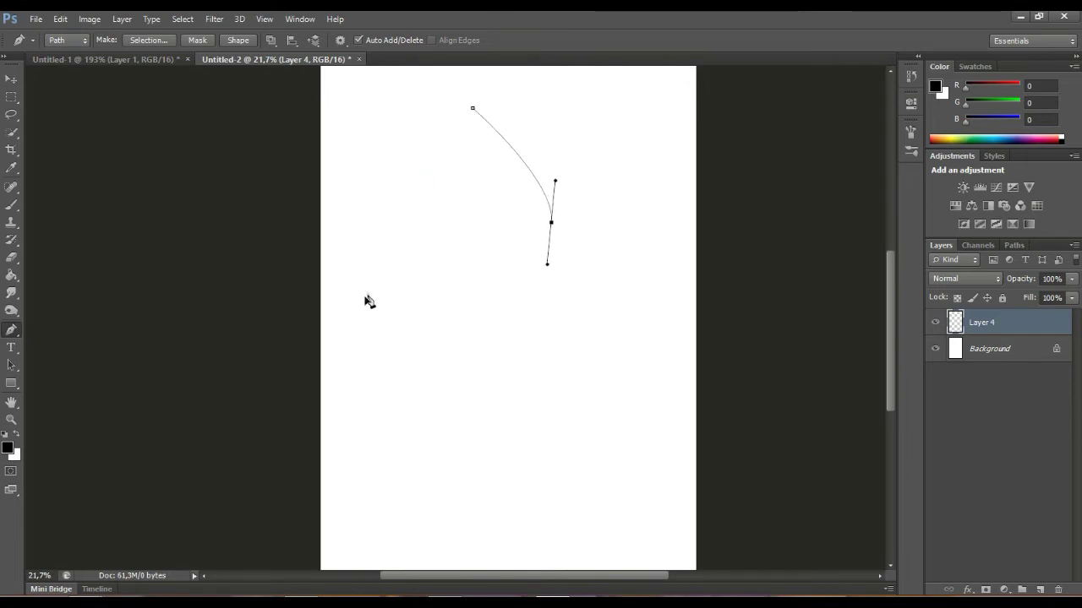
pyautogui.moveTo(461, 365); pyautogui.dragTo(441, 386)
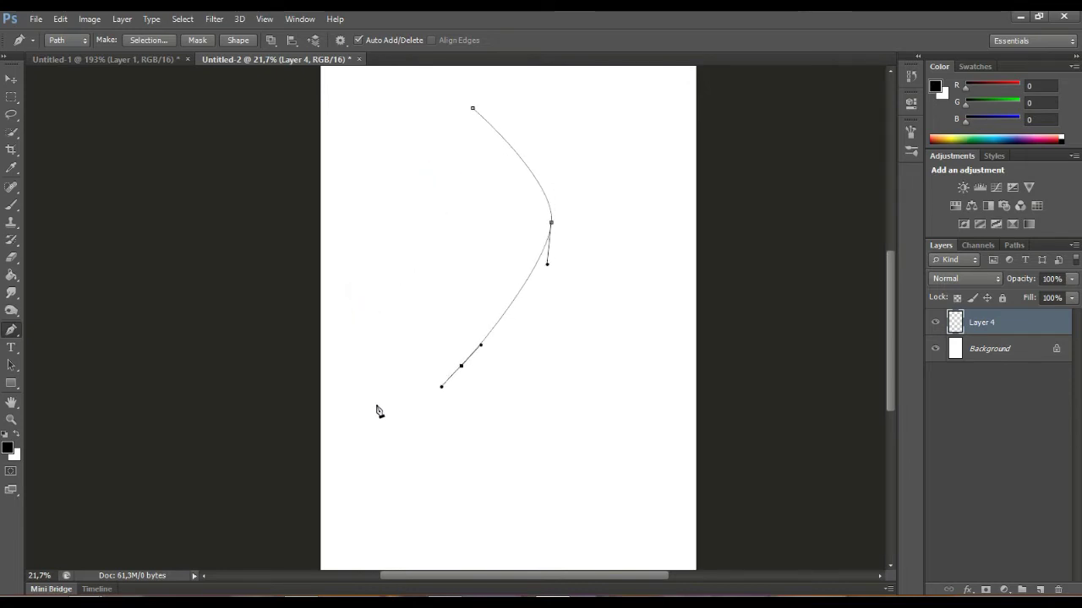
pyautogui.moveTo(473, 525); pyautogui.dragTo(554, 559)
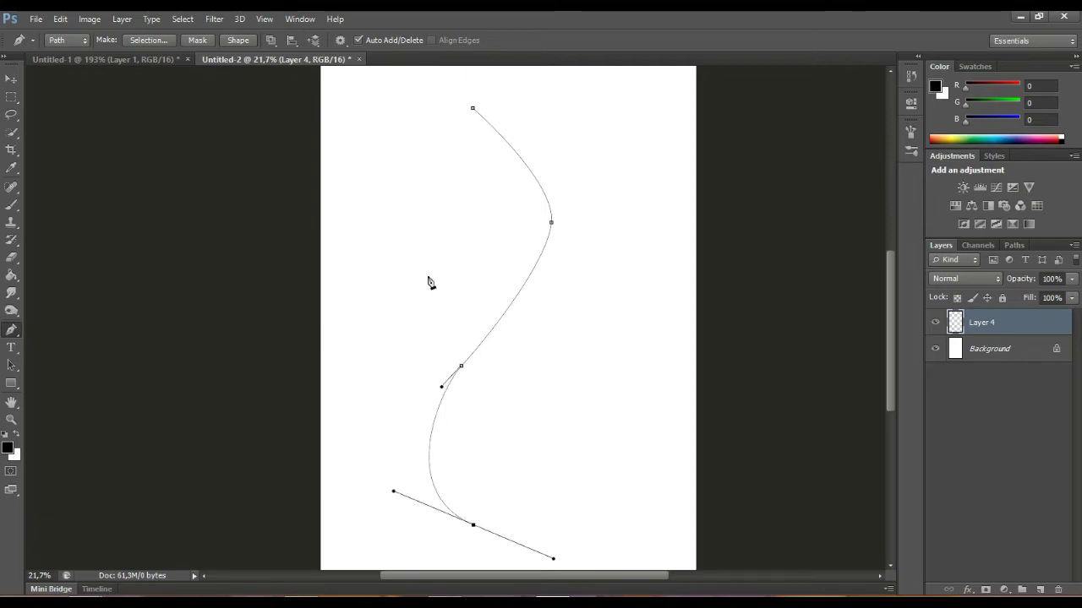
# Step: Duplicate the S-curve path into slightly offset copies alongside it
pyautogui.scroll(1, 368, 313)
pyautogui.scroll(2, 372, 300)
pyautogui.scroll(2, 379, 287)
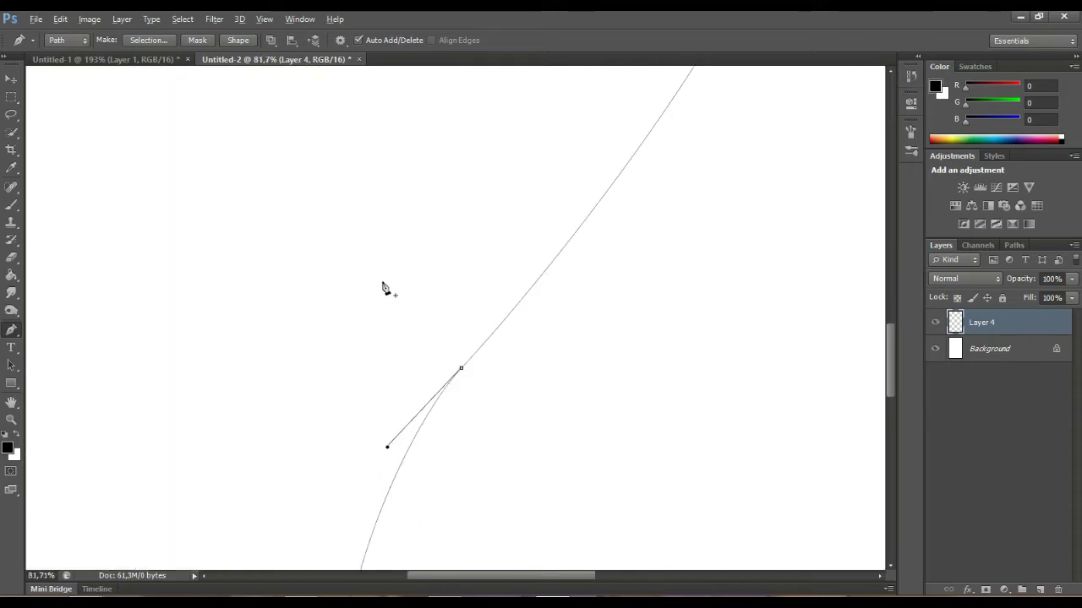
pyautogui.scroll(2, 384, 288)
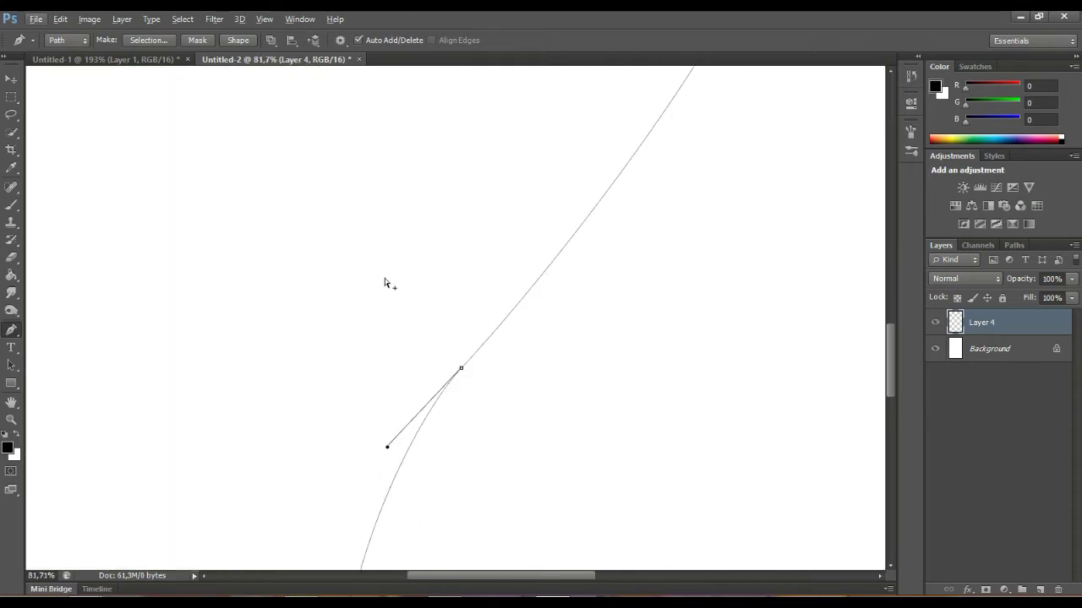
pyautogui.moveTo(385, 281)
pyautogui.mouseDown()
pyautogui.moveTo(394, 283)
pyautogui.moveTo(381, 253)
pyautogui.moveTo(394, 302)
pyautogui.moveTo(359, 300)
pyautogui.moveTo(387, 282)
pyautogui.moveTo(399, 214)
pyautogui.mouseUp()
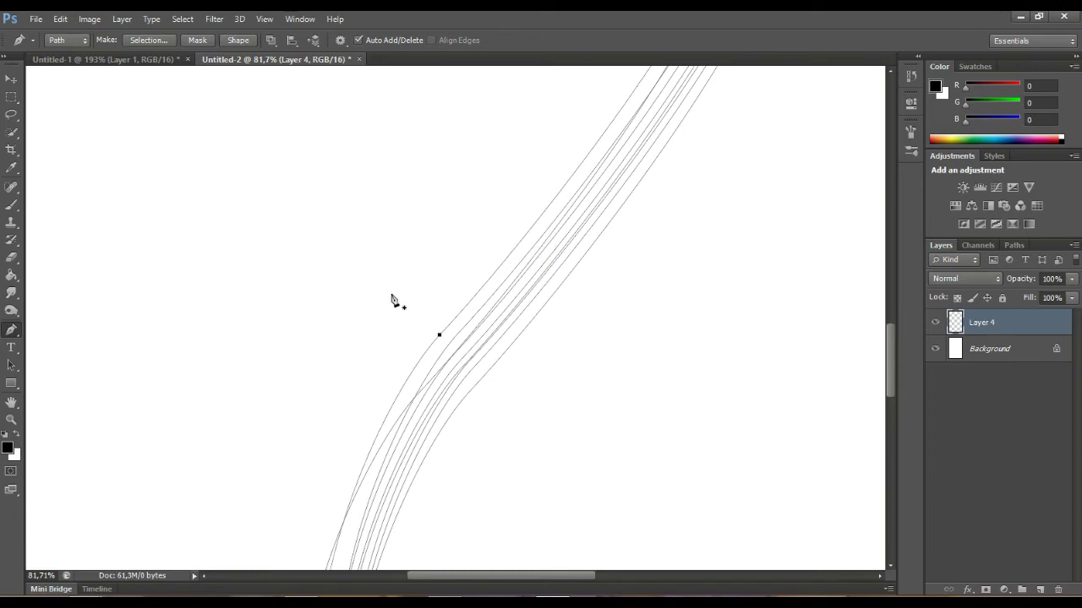
pyautogui.scroll(-3, 391, 298)
pyautogui.scroll(-3, 387, 304)
pyautogui.scroll(-3, 387, 305)
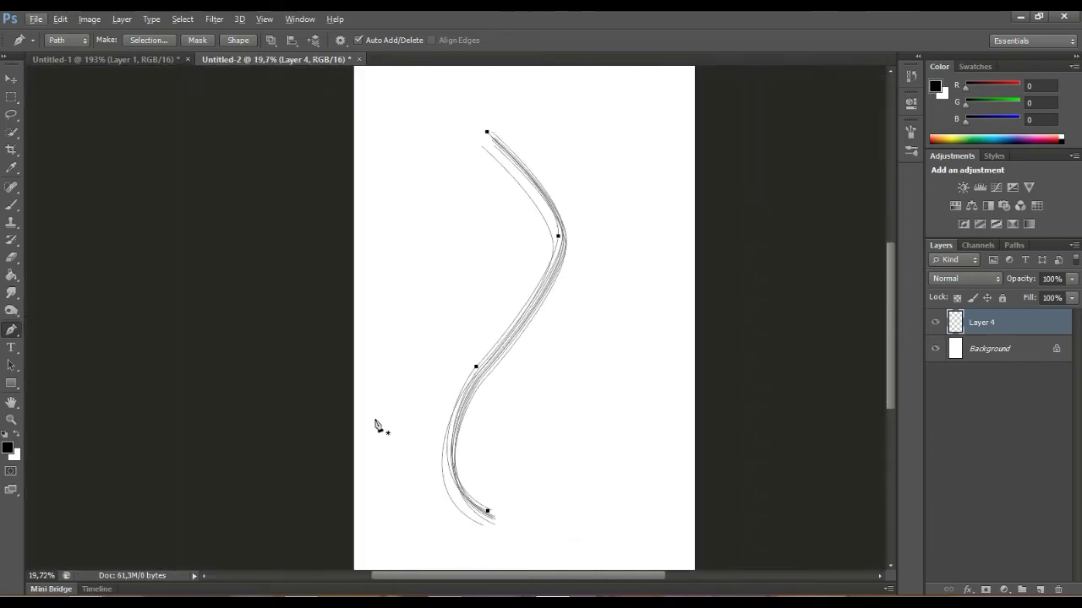
pyautogui.scroll(2, 382, 448)
pyautogui.scroll(2, 387, 425)
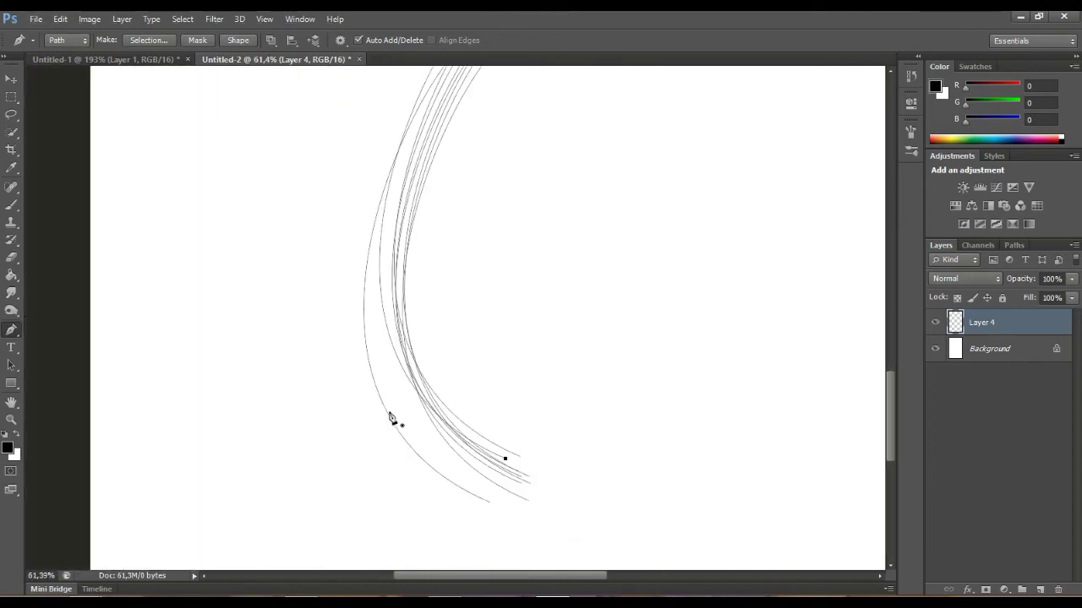
pyautogui.scroll(2, 393, 414)
pyautogui.scroll(1, 401, 411)
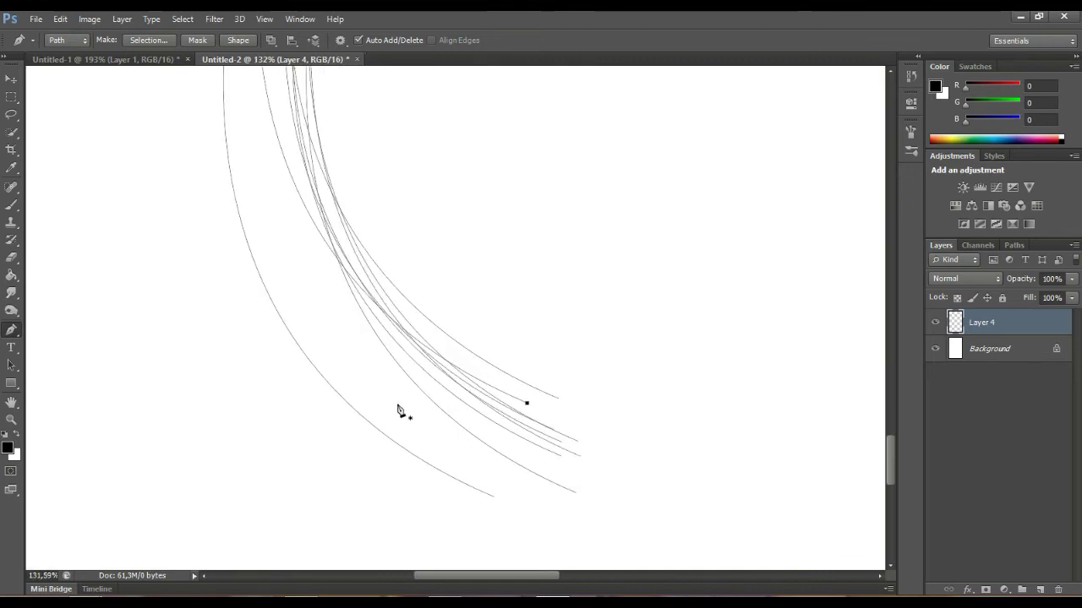
# Step: Select the first hair curves, adding each one to the path selection
pyautogui.keyDown('ctrl'); pyautogui.keyDown('shift'); pyautogui.click(442, 324); pyautogui.keyUp('shift'); pyautogui.keyUp('ctrl')
pyautogui.keyDown('ctrl'); pyautogui.keyDown('shift'); pyautogui.click(451, 352); pyautogui.keyUp('shift'); pyautogui.keyUp('ctrl')
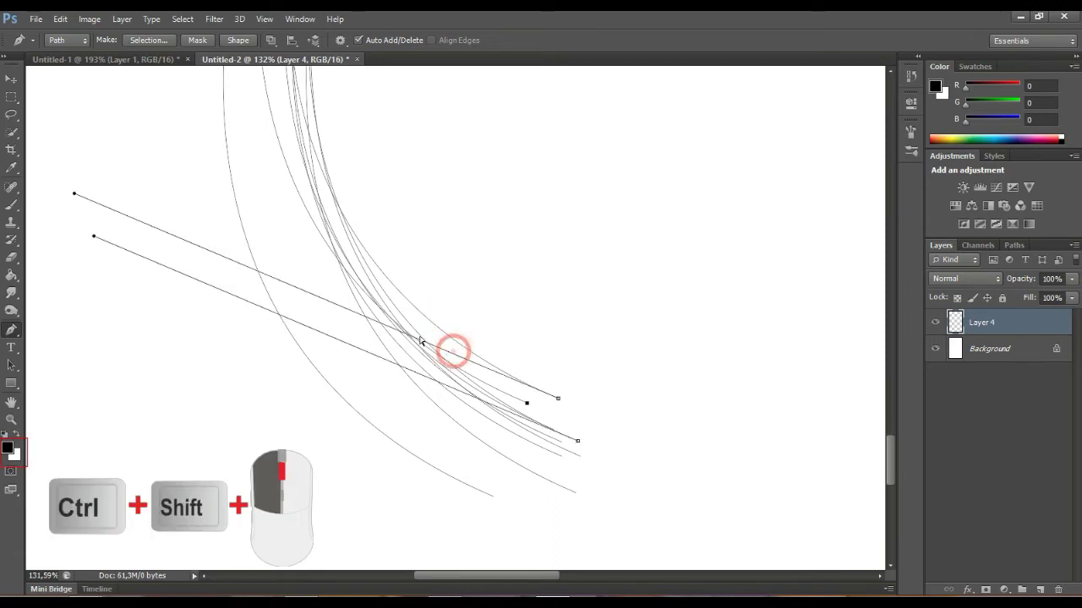
pyautogui.keyDown('ctrl'); pyautogui.keyDown('shift'); pyautogui.click(405, 326); pyautogui.keyUp('shift'); pyautogui.keyUp('ctrl')
pyautogui.keyDown('ctrl'); pyautogui.keyDown('shift'); pyautogui.click(440, 346); pyautogui.keyUp('shift'); pyautogui.keyUp('ctrl')
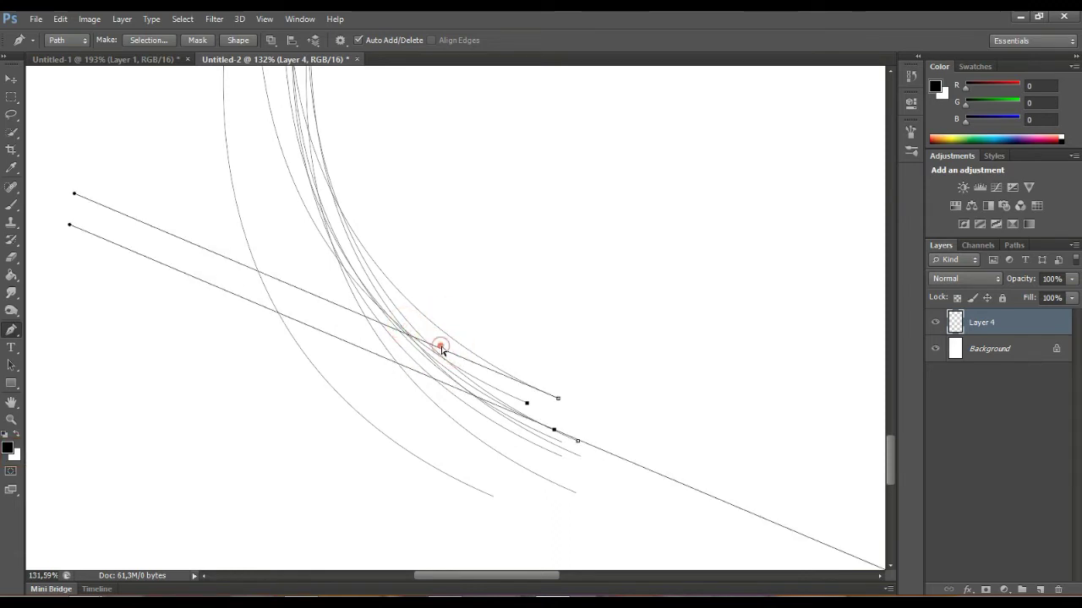
pyautogui.keyDown('ctrl'); pyautogui.keyDown('shift'); pyautogui.click(448, 359); pyautogui.keyUp('shift'); pyautogui.keyUp('ctrl')
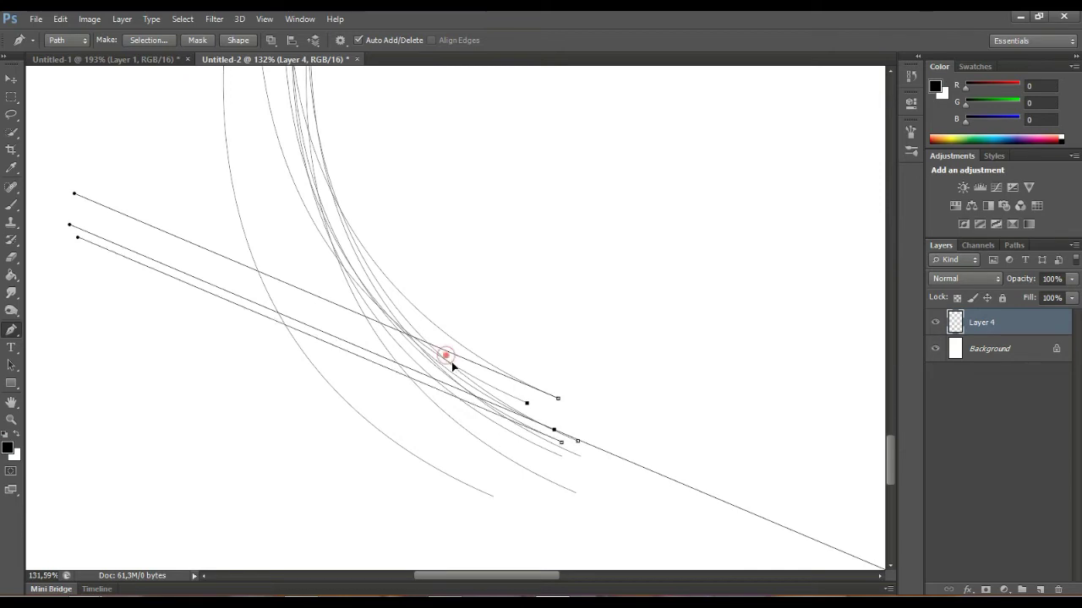
# Step: Add the remaining lower hair curves to the selection and zoom out over the bundle
pyautogui.keyDown('ctrl'); pyautogui.keyDown('shift'); pyautogui.click(451, 359); pyautogui.keyUp('shift'); pyautogui.keyUp('ctrl')
pyautogui.keyDown('ctrl'); pyautogui.keyDown('shift'); pyautogui.click(447, 365); pyautogui.keyUp('shift'); pyautogui.keyUp('ctrl')
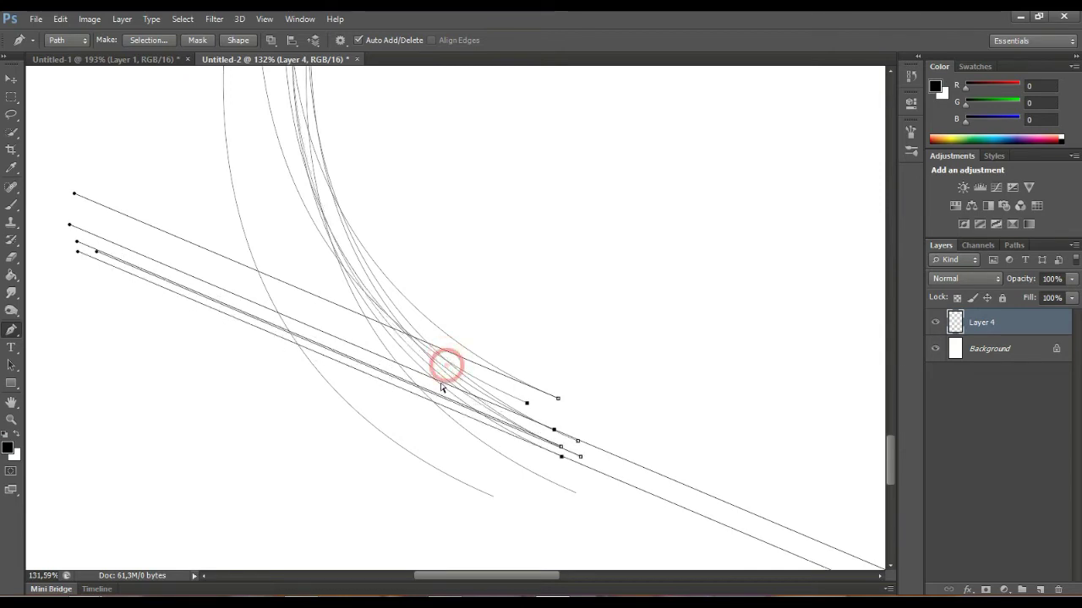
pyautogui.keyDown('ctrl'); pyautogui.keyDown('shift'); pyautogui.click(435, 387); pyautogui.keyUp('shift'); pyautogui.keyUp('ctrl')
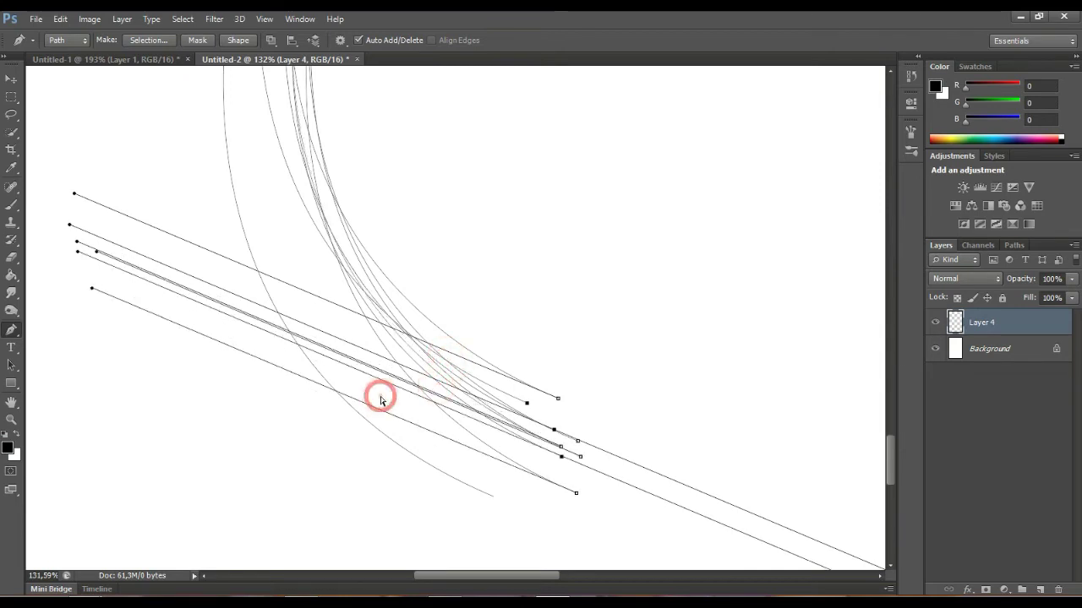
pyautogui.keyDown('ctrl'); pyautogui.keyDown('shift'); pyautogui.click(379, 392); pyautogui.keyUp('shift'); pyautogui.keyUp('ctrl')
pyautogui.scroll(-3, 381, 344)
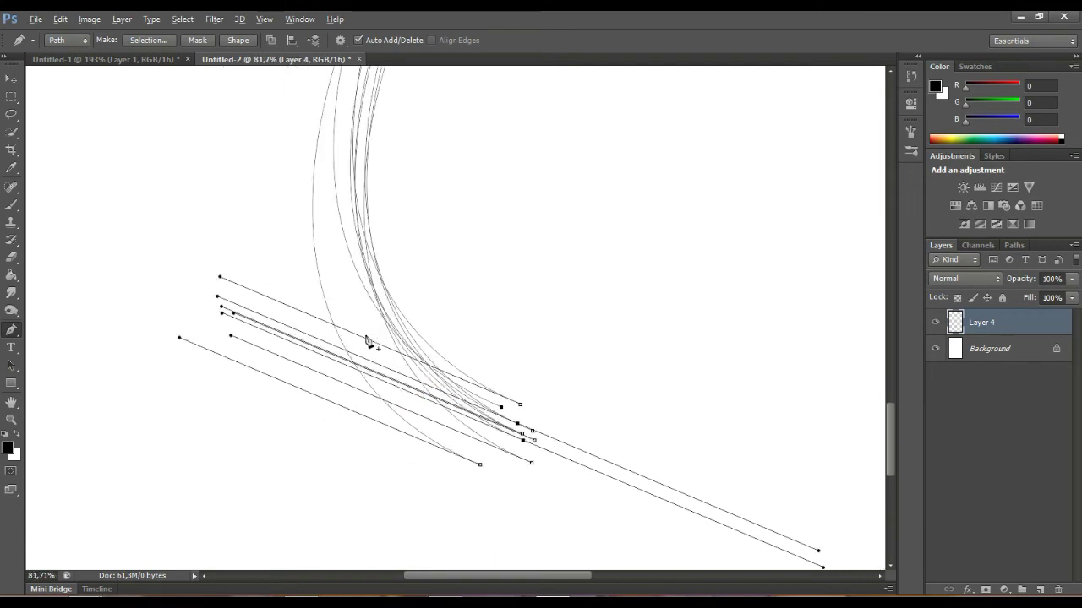
pyautogui.scroll(-3, 372, 346)
pyautogui.scroll(-2, 372, 340)
pyautogui.scroll(-3, 378, 312)
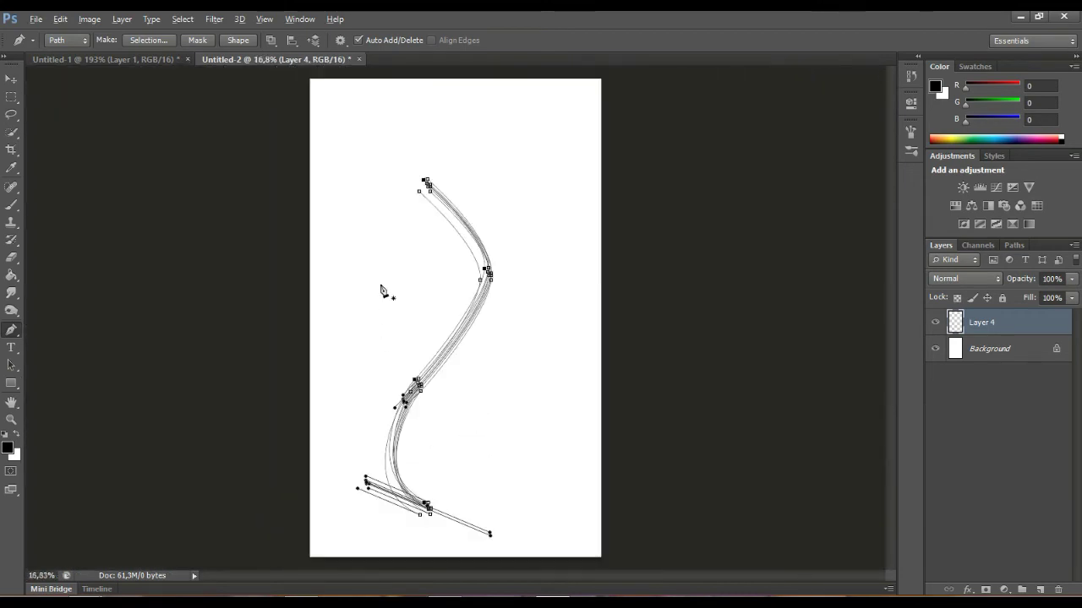
pyautogui.scroll(1, 372, 245)
pyautogui.scroll(4, 362, 182)
pyautogui.scroll(1, 358, 157)
pyautogui.scroll(3, 358, 157)
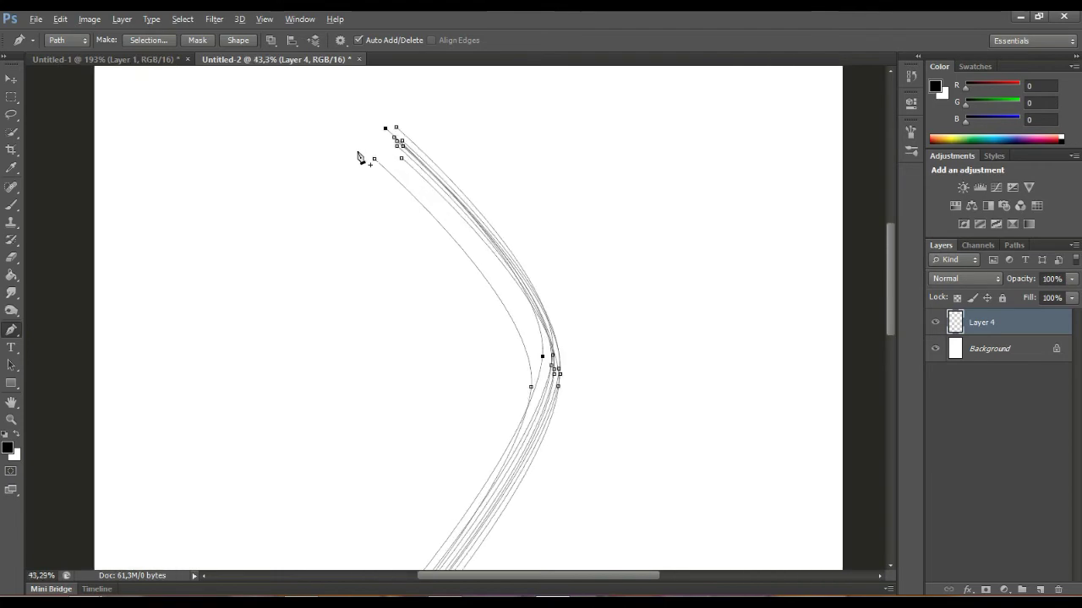
pyautogui.scroll(-2, 355, 160)
# Step: Verify Brush Rambut has Shape Dynamics, Smoothing and 1% spacing in the Brush panel
pyautogui.click(12, 204)
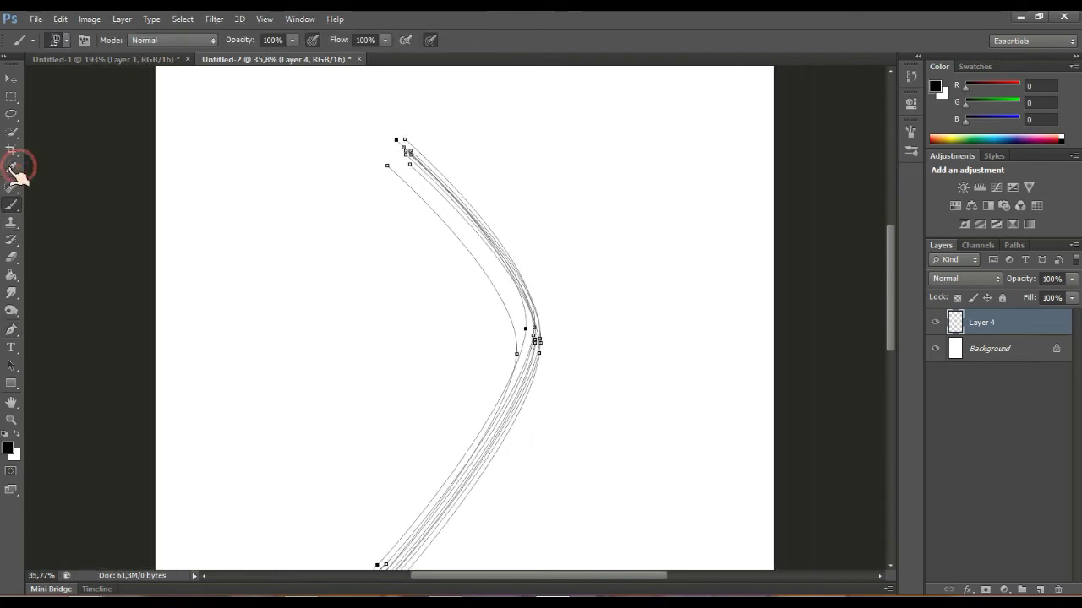
pyautogui.click(84, 40)
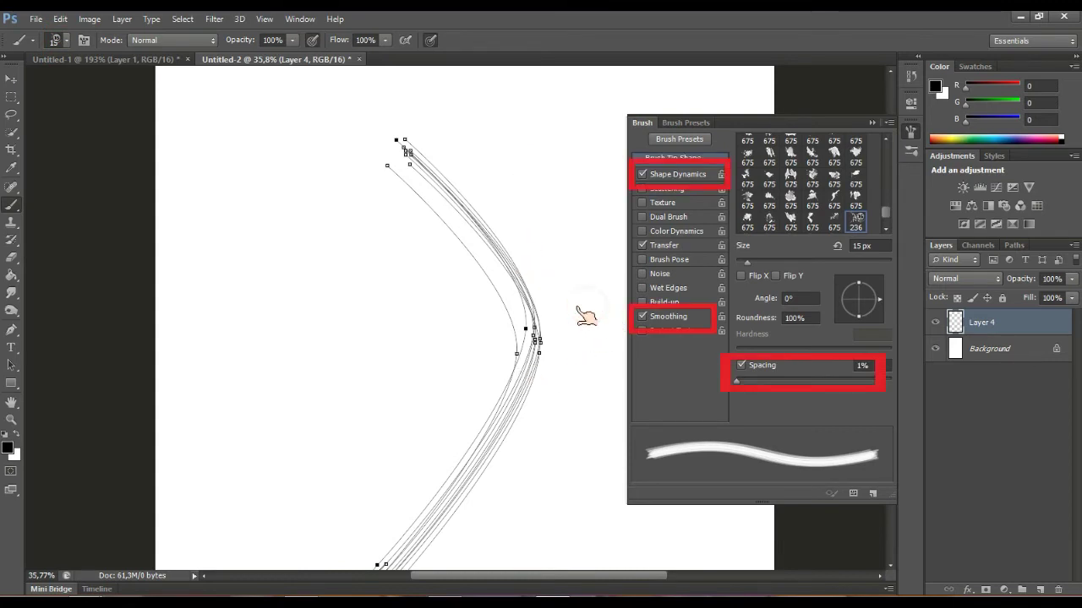
pyautogui.click(696, 99)
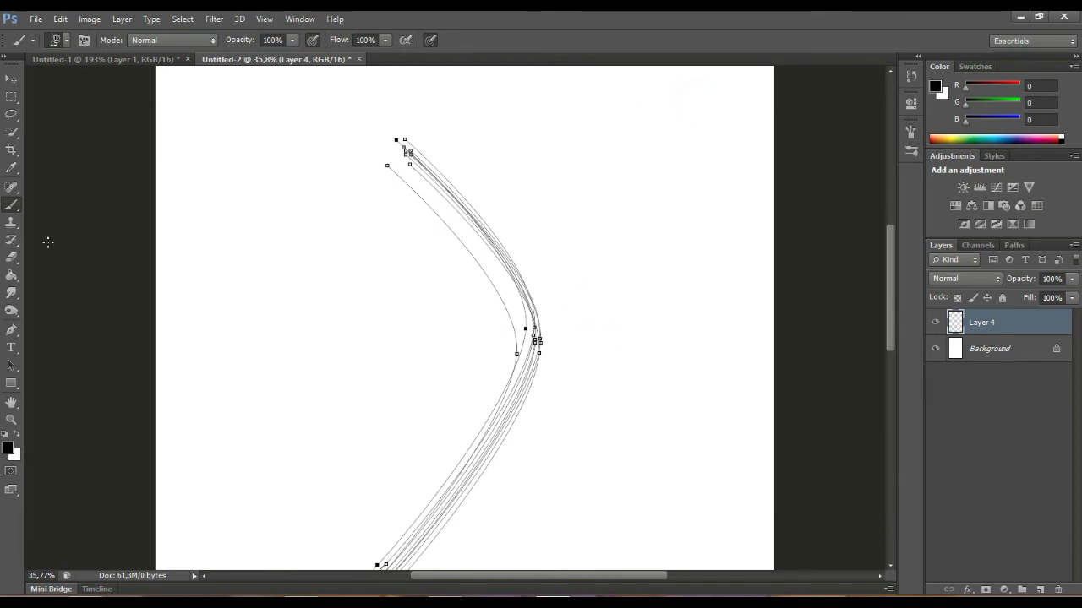
pyautogui.click(11, 329)
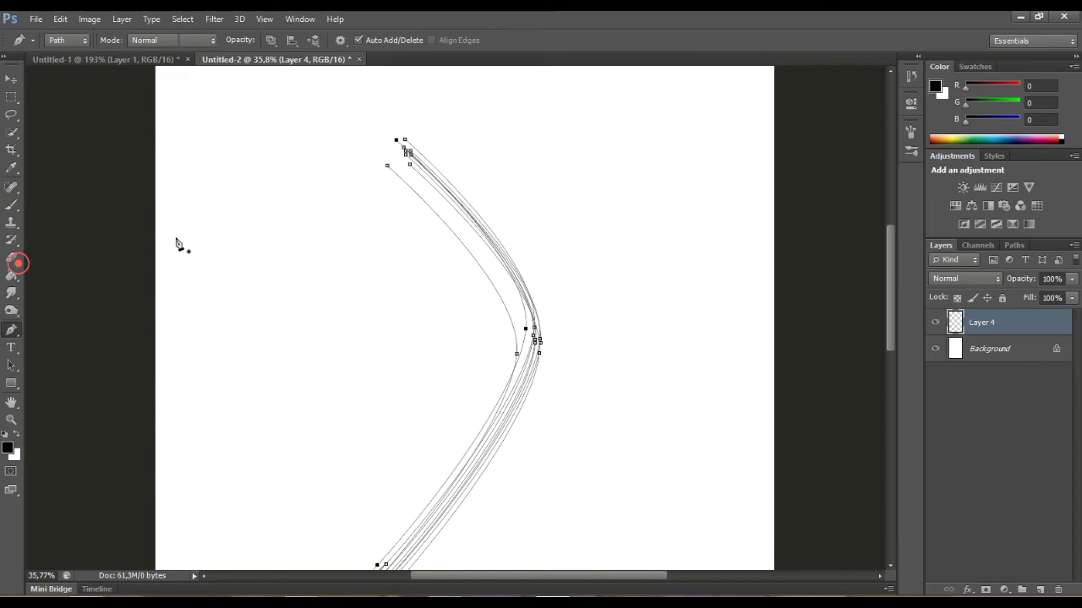
# Step: Stroke the selected paths with the Brush, using Simulate Pressure for tapered ends
pyautogui.rightClick(406, 217)
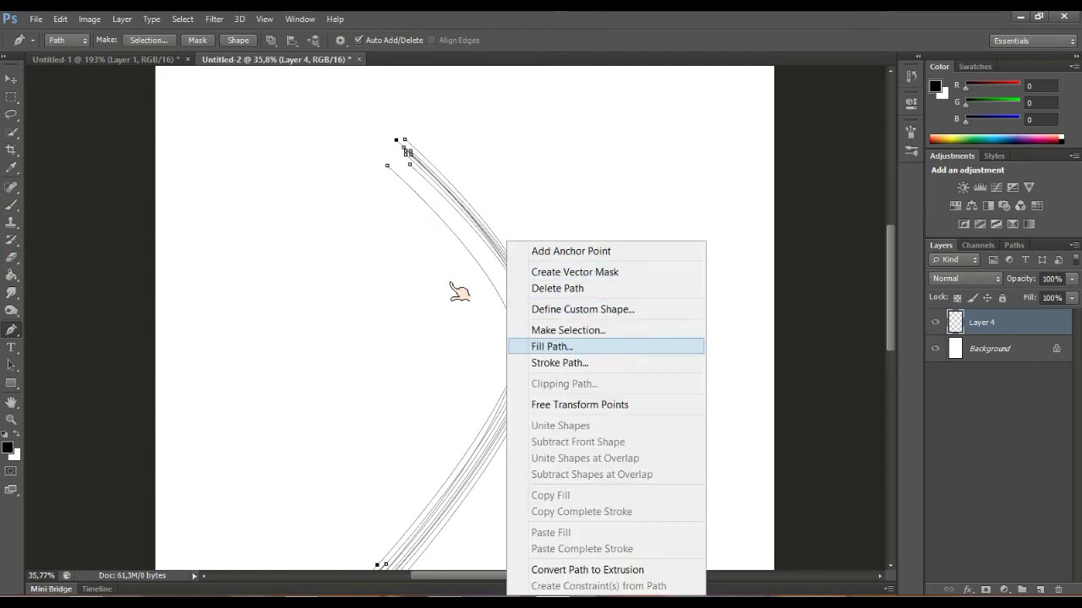
pyautogui.press('Down')
pyautogui.press('Return')
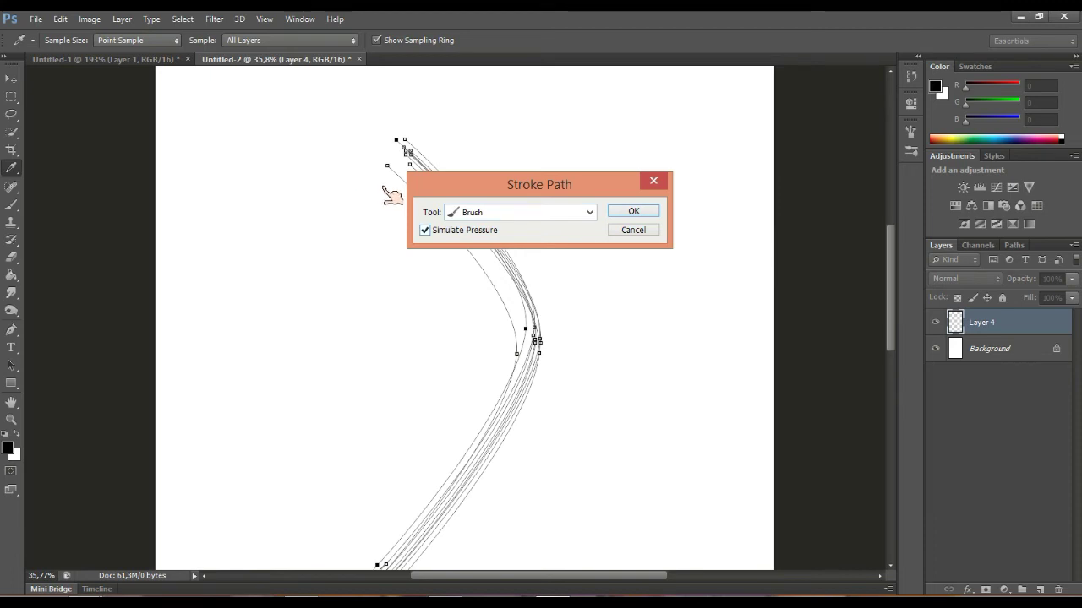
pyautogui.press('Return')
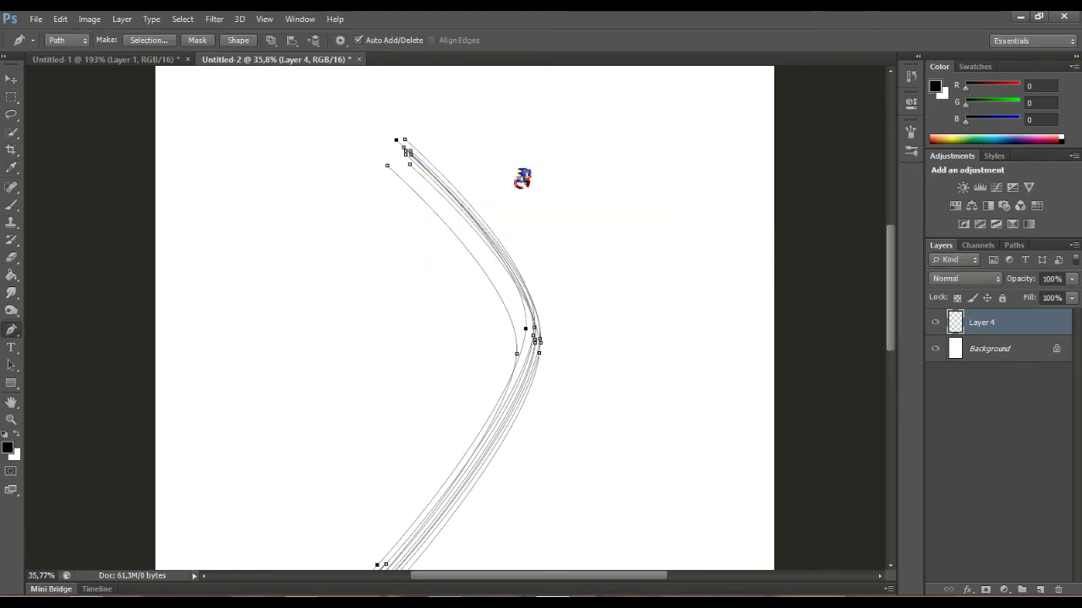
pyautogui.scroll(-2, 507, 163)
pyautogui.scroll(-3, 386, 338)
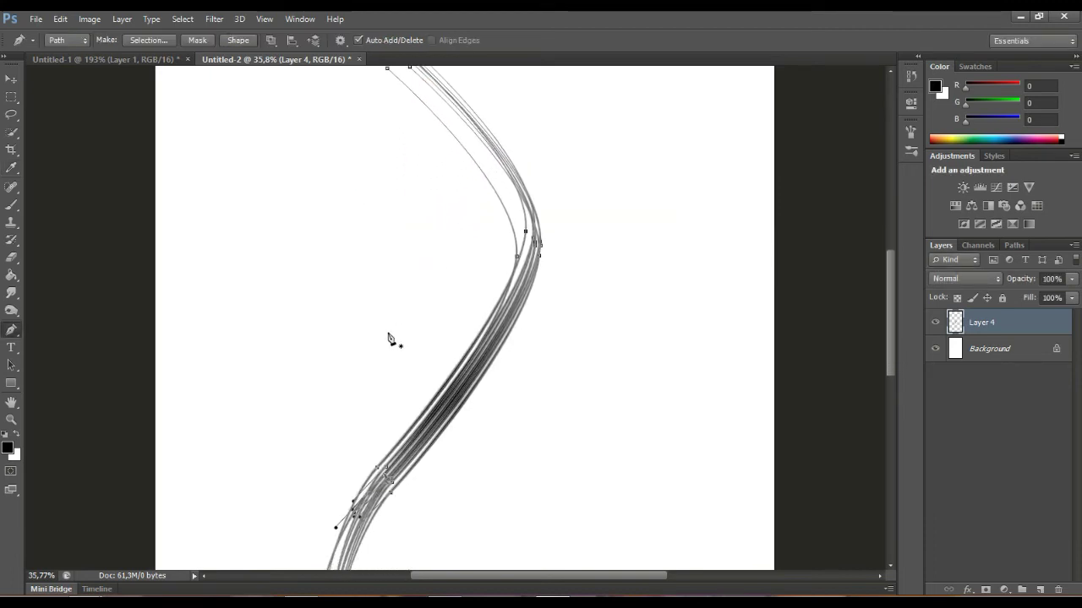
# Step: Delete the path, leaving only the tapered black hair strokes on Layer 4
pyautogui.press('Delete')
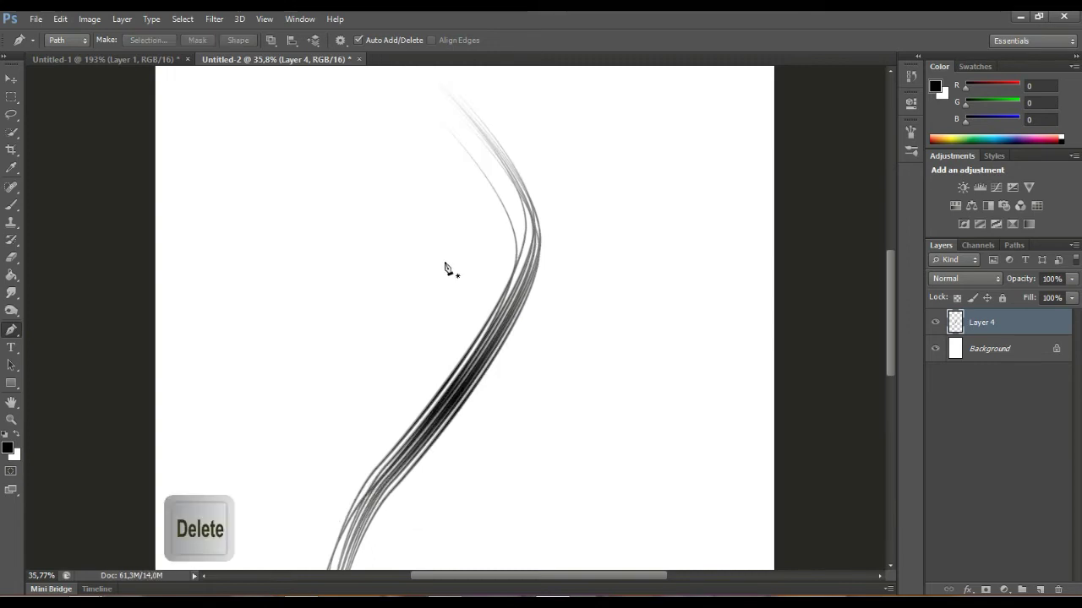
pyautogui.scroll(-2, 448, 266)
pyautogui.scroll(-1, 443, 263)
pyautogui.scroll(-3, 431, 262)
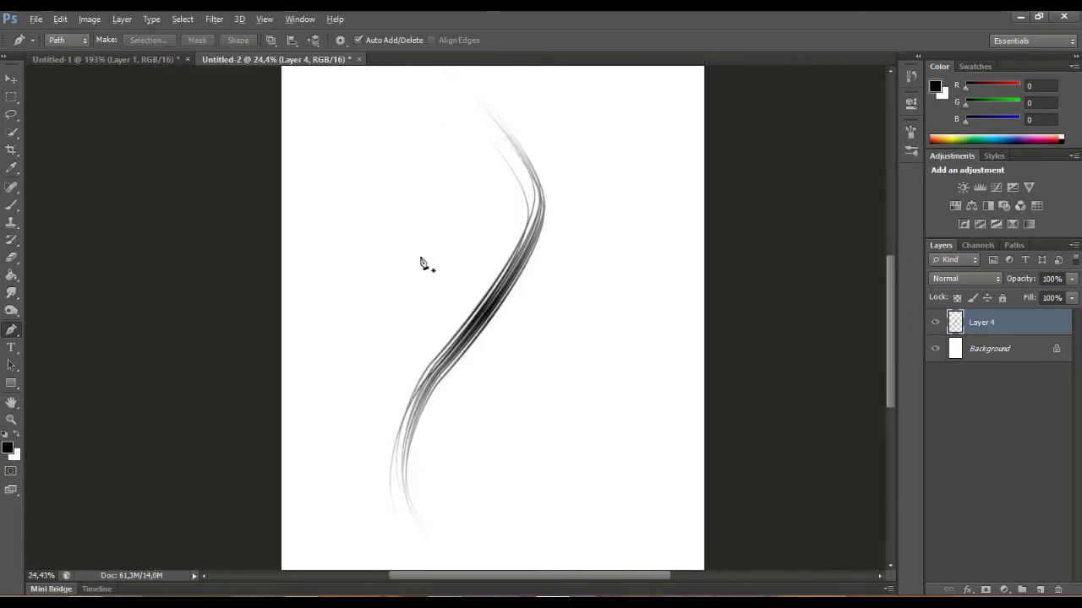
pyautogui.scroll(2, 357, 305)
pyautogui.scroll(2, 363, 299)
pyautogui.scroll(1, 366, 296)
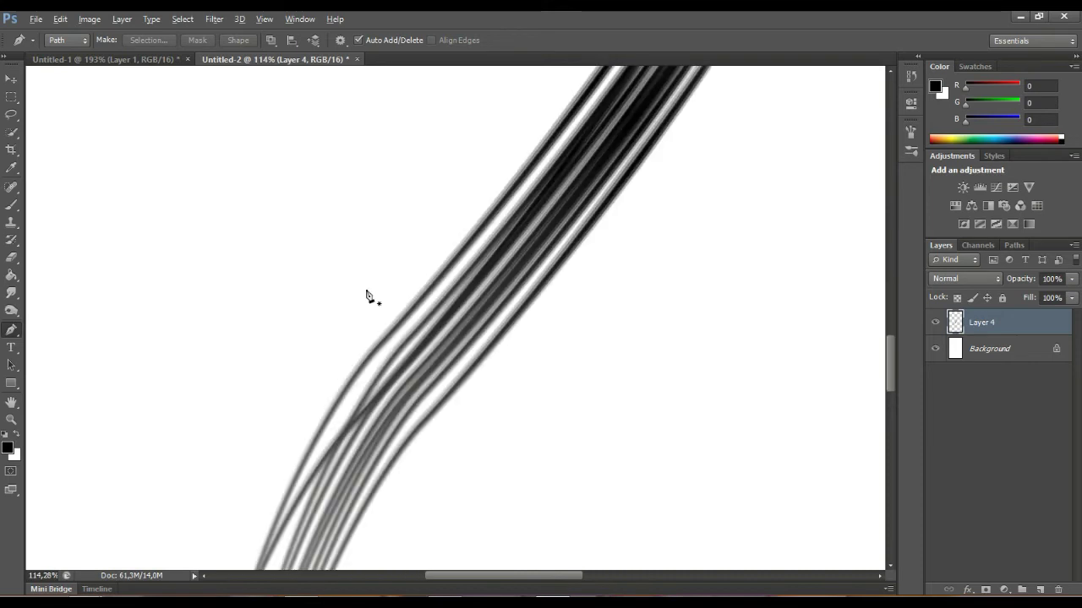
pyautogui.scroll(-2, 366, 297)
pyautogui.scroll(-1, 365, 297)
pyautogui.scroll(-1, 366, 297)
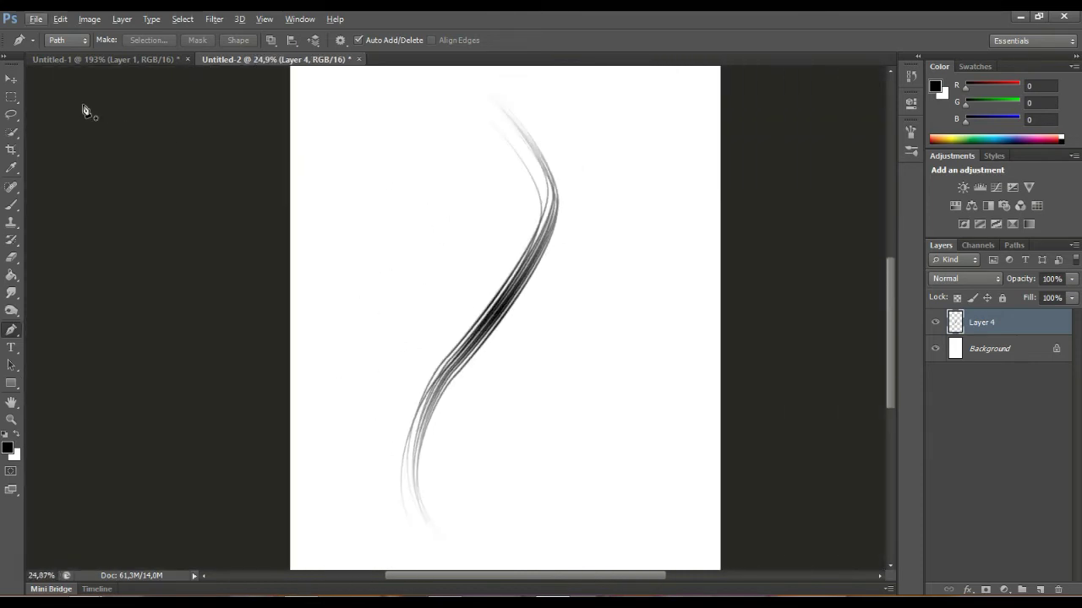
pyautogui.click(12, 77)
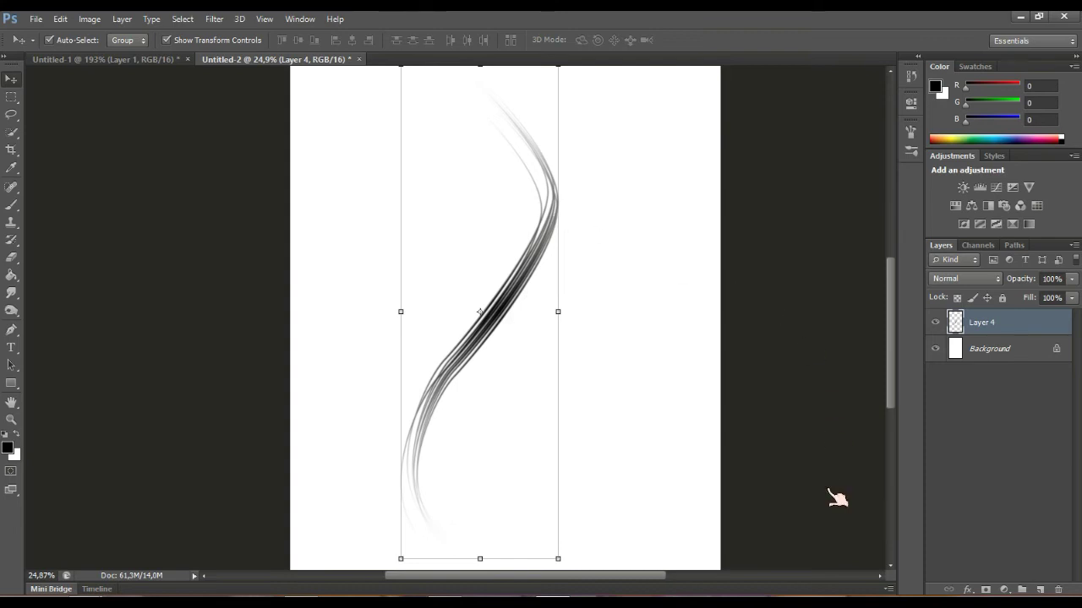
# Step: Add an empty Layer 5 and set the foreground colour to dark brown 762C00
pyautogui.hotkey('ctrl', 'shift', 'alt', 'n')
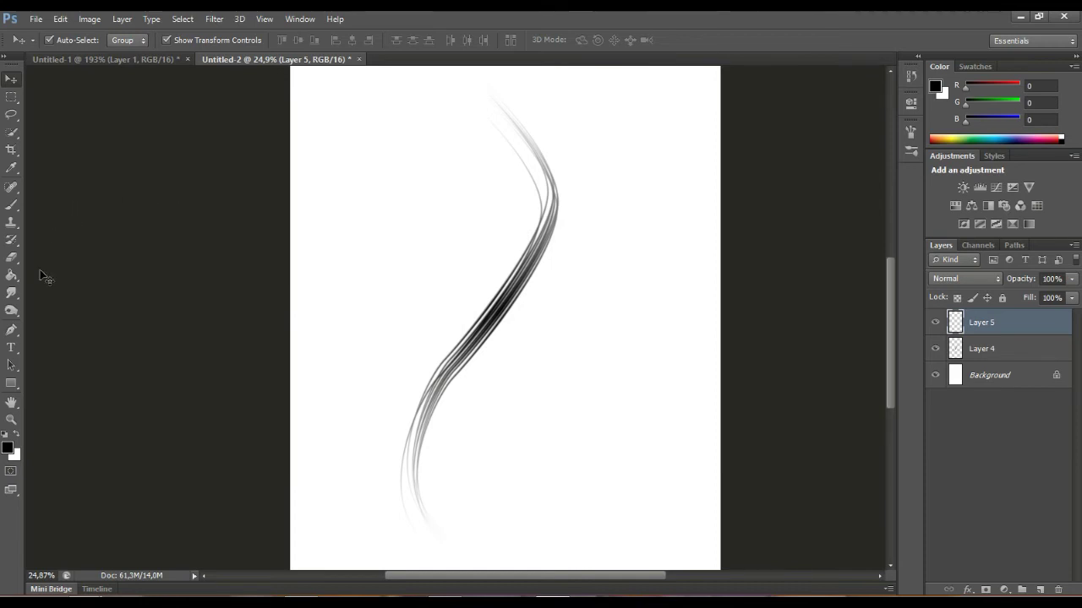
pyautogui.press('i')
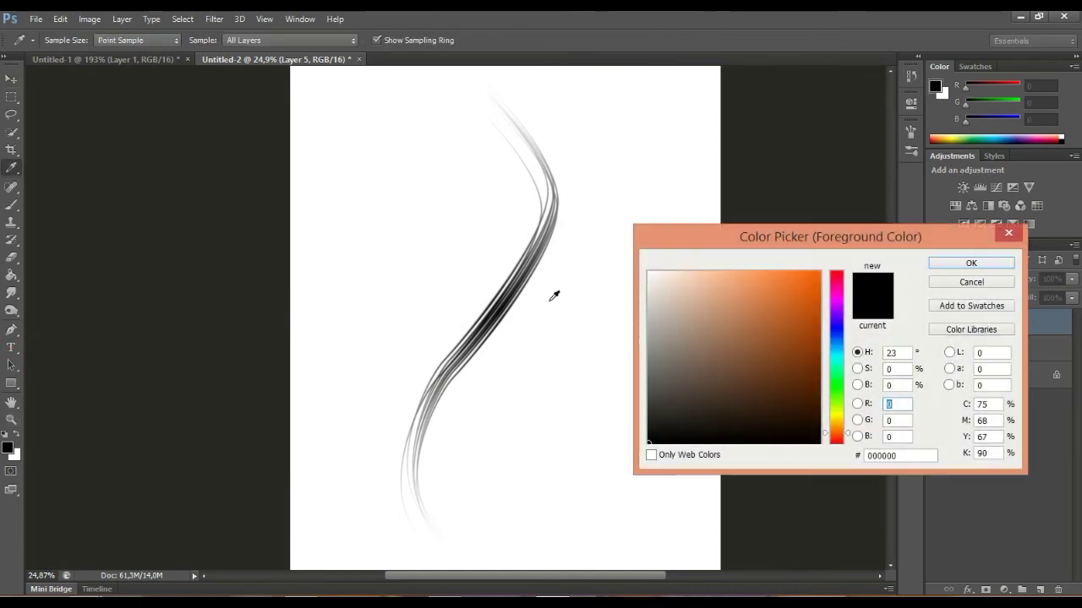
pyautogui.hotkey('ctrl', 'v')
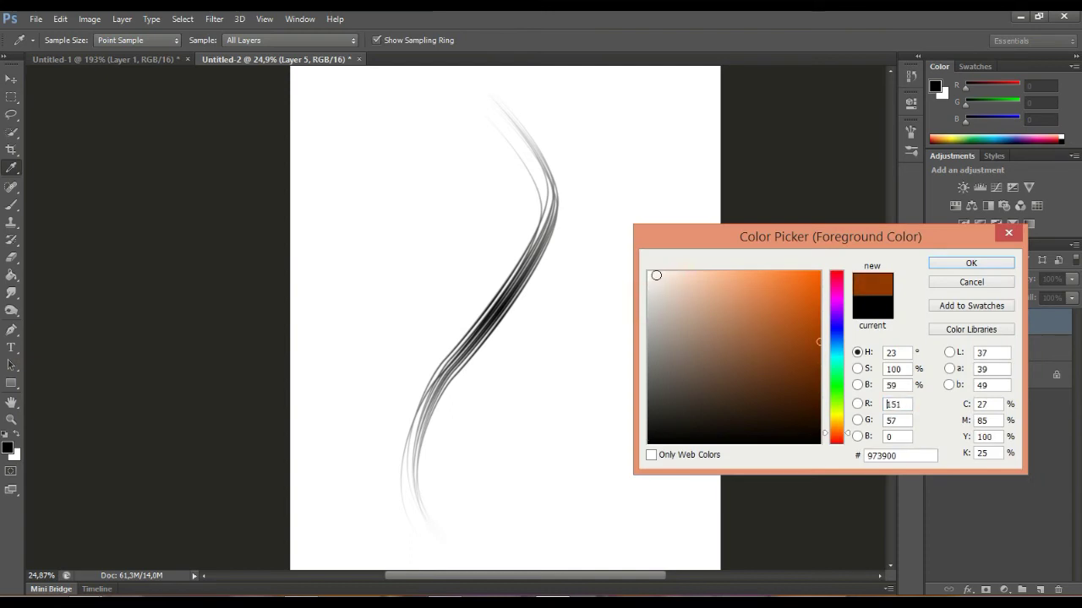
pyautogui.write('762c00')
pyautogui.press('Return')
pyautogui.press('v')
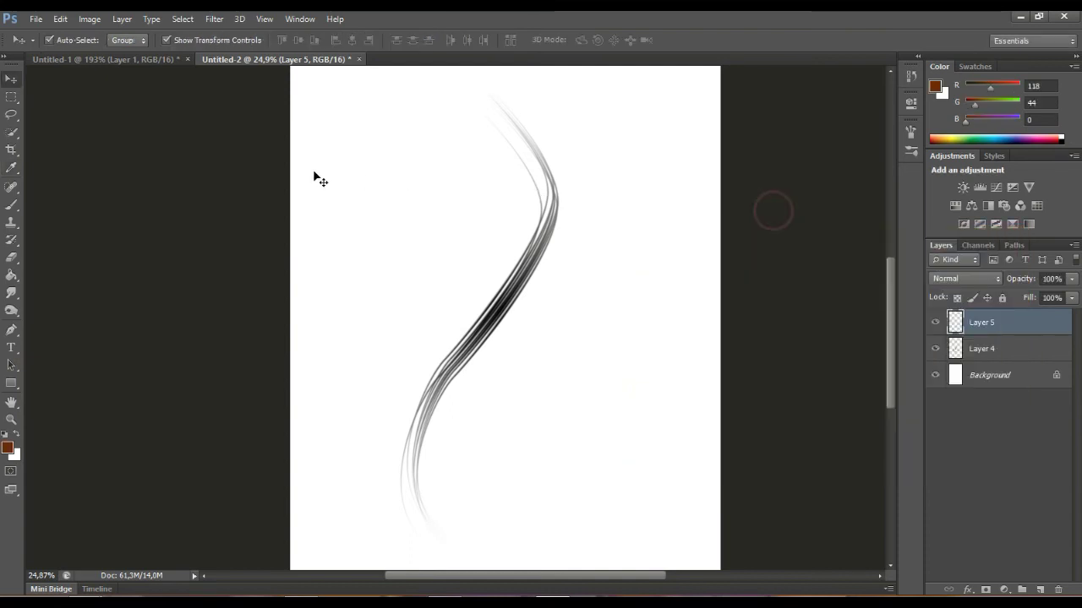
pyautogui.press('p')
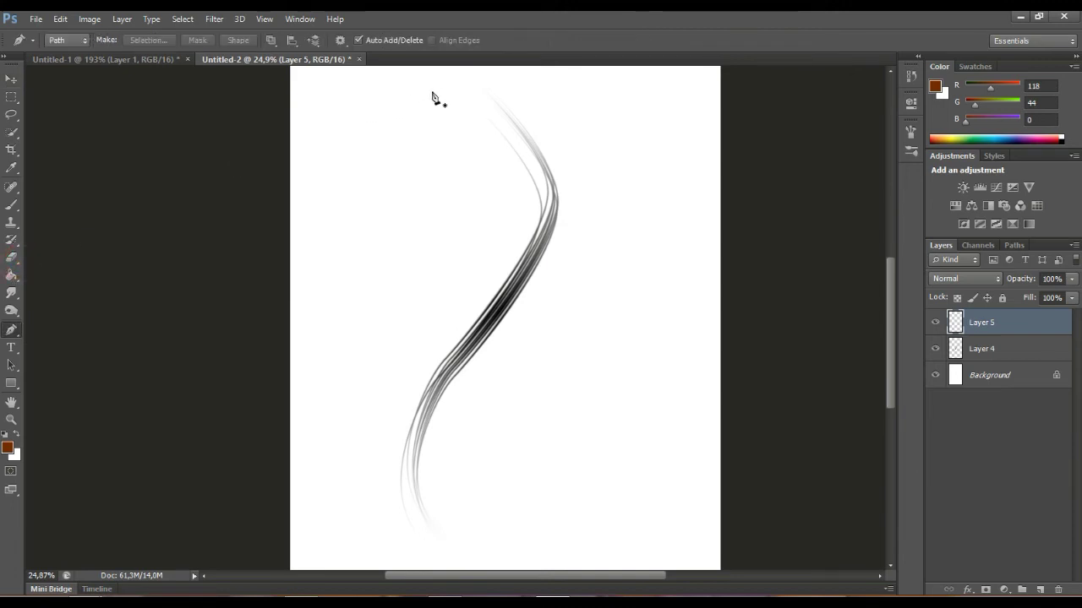
# Step: Draw an S-shaped Pen path crossing the black strand from top to lower left
pyautogui.click(540, 101)
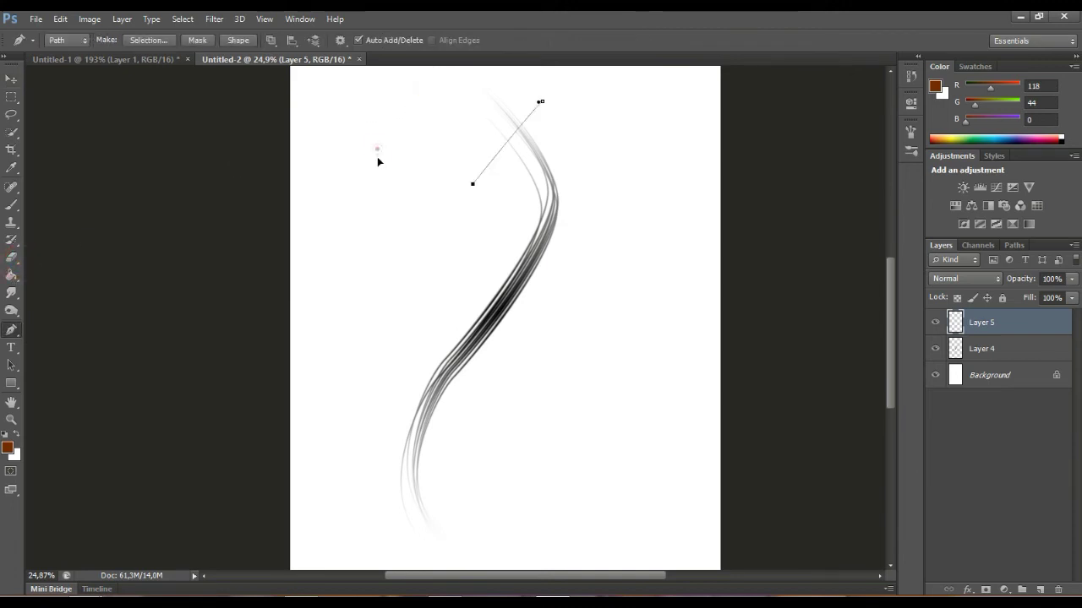
pyautogui.moveTo(472, 183); pyautogui.dragTo(475, 232)
pyautogui.moveTo(523, 323); pyautogui.dragTo(543, 398)
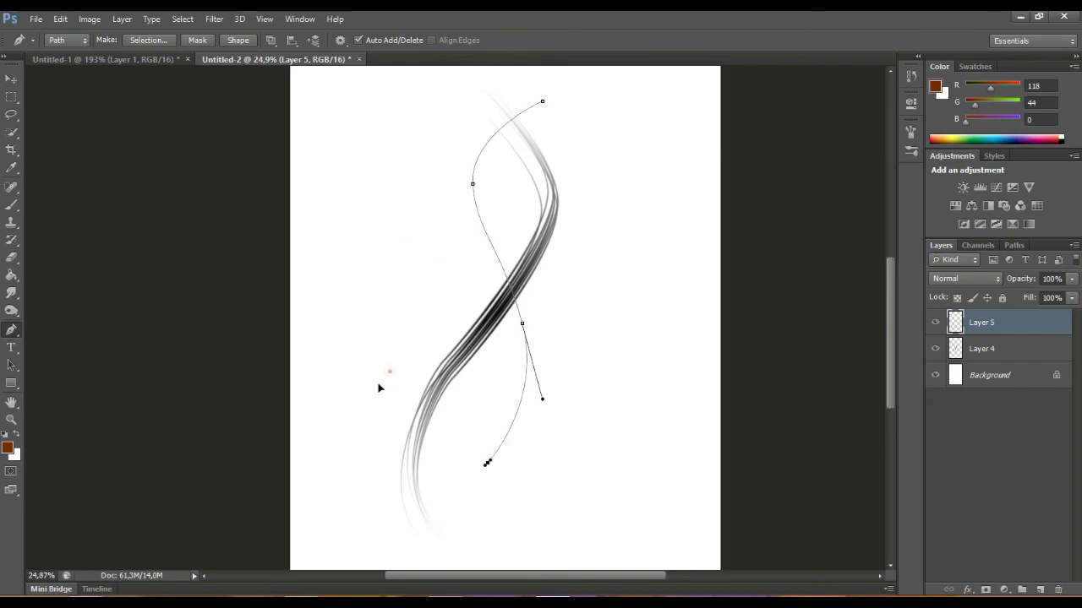
pyautogui.moveTo(488, 463); pyautogui.dragTo(449, 498)
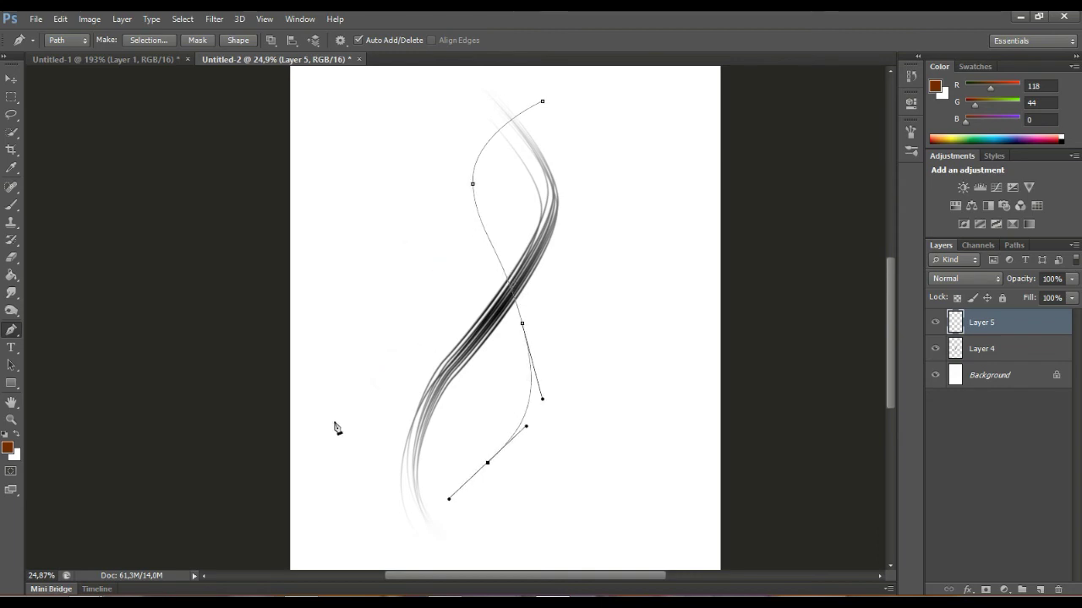
pyautogui.click(335, 427)
# Step: Duplicate the S curve into several slightly offset copies
pyautogui.scroll(1, 430, 328)
pyautogui.scroll(2, 430, 337)
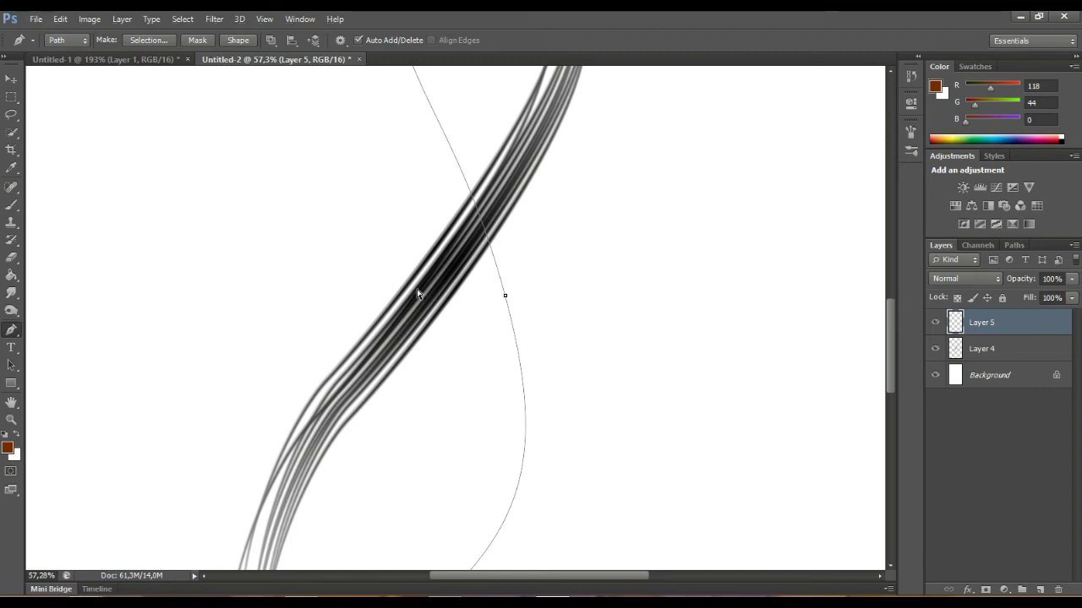
pyautogui.moveTo(415, 293)
pyautogui.mouseDown()
pyautogui.moveTo(404, 345)
pyautogui.moveTo(431, 311)
pyautogui.mouseUp()
# Step: Zoom in and nudge one path copy's endpoint slightly upward
pyautogui.scroll(-2, 449, 175)
pyautogui.scroll(-2, 449, 175)
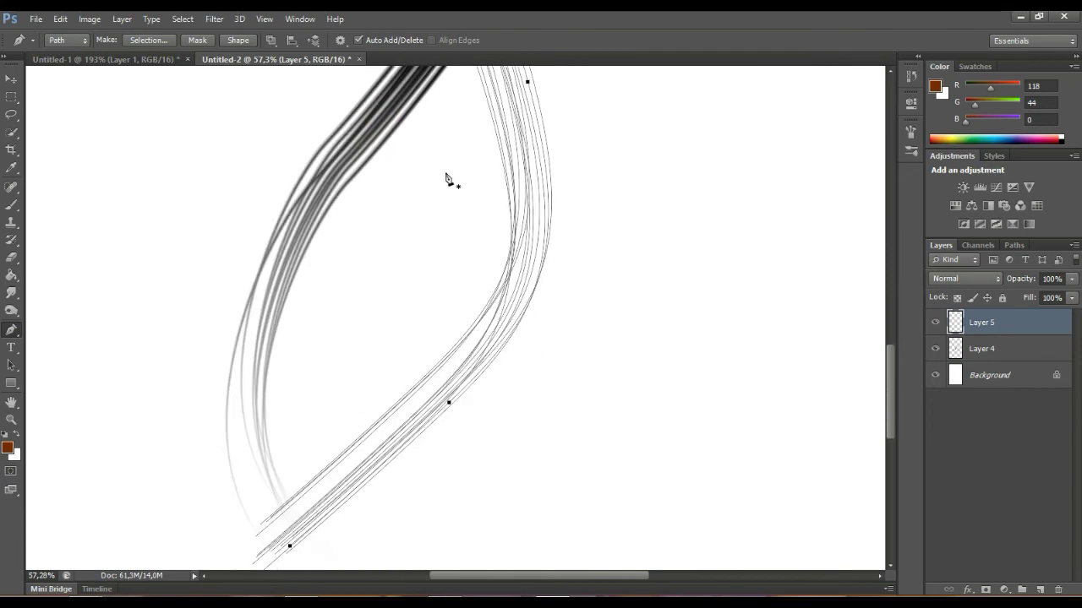
pyautogui.scroll(-2, 446, 175)
pyautogui.scroll(3, 221, 422)
pyautogui.scroll(6, 254, 364)
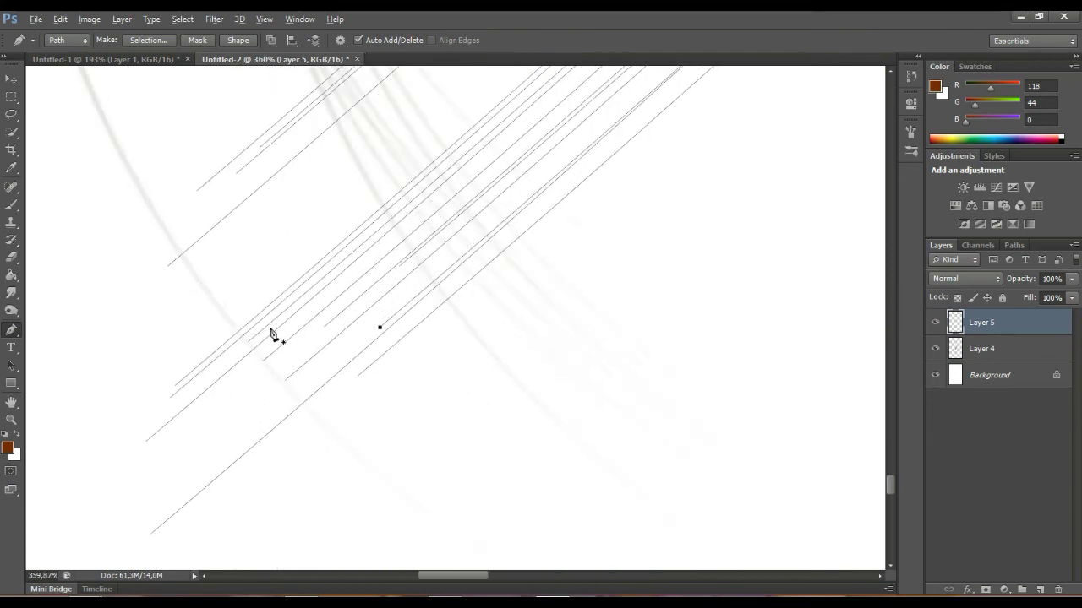
pyautogui.keyDown('ctrl'); pyautogui.click(292, 278); pyautogui.keyUp('ctrl')
pyautogui.moveTo(267, 271); pyautogui.dragTo(267, 263)
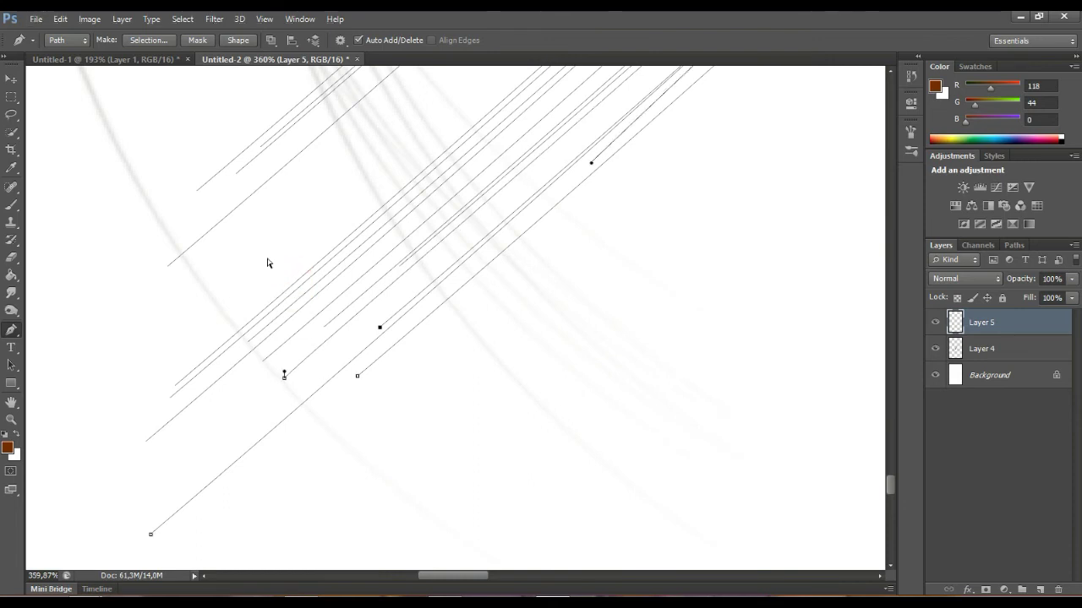
# Step: Select all the copied subpaths and switch to the Brush tool
pyautogui.keyDown('ctrl'); pyautogui.click(233, 254); pyautogui.keyUp('ctrl')
pyautogui.keyDown('ctrl'); pyautogui.click(220, 257); pyautogui.keyUp('ctrl')
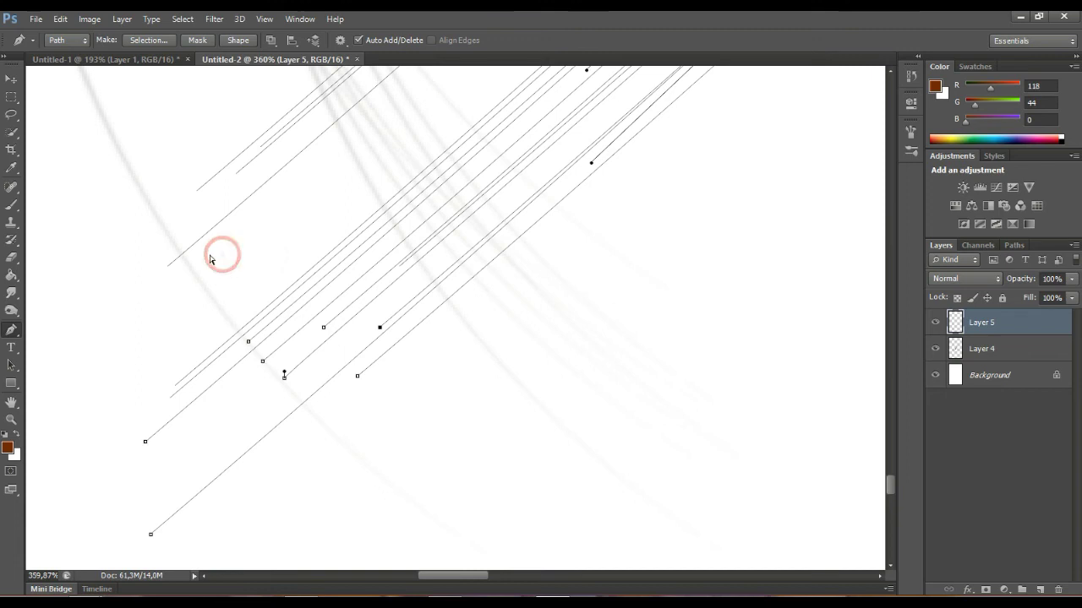
pyautogui.keyDown('ctrl'); pyautogui.click(170, 183); pyautogui.keyUp('ctrl')
pyautogui.keyDown('ctrl'); pyautogui.click(210, 113); pyautogui.keyUp('ctrl')
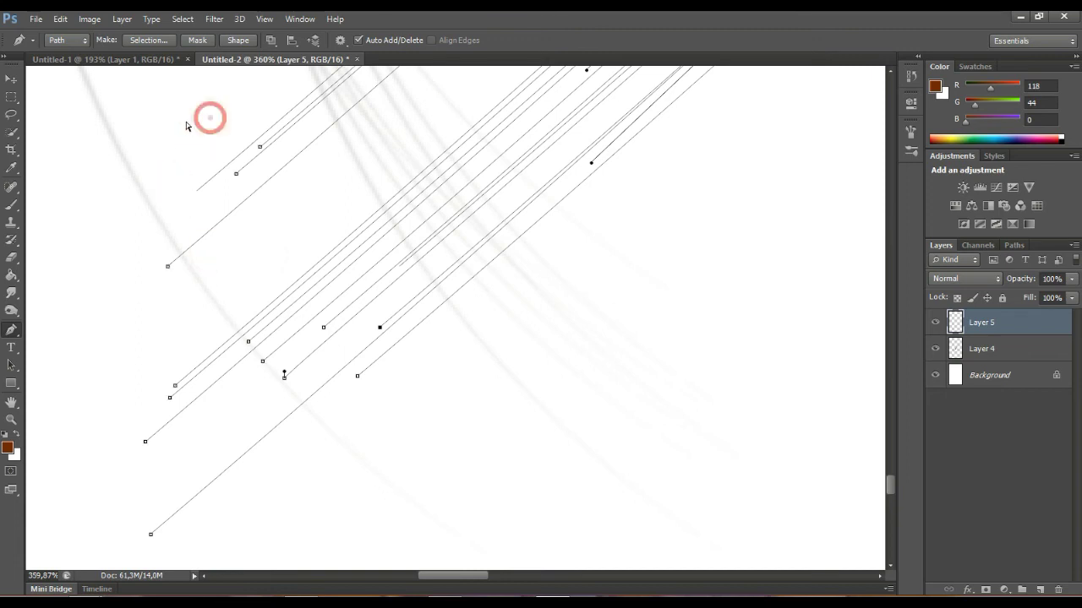
pyautogui.keyDown('ctrl'); pyautogui.click(187, 128); pyautogui.keyUp('ctrl')
pyautogui.scroll(-5, 321, 245)
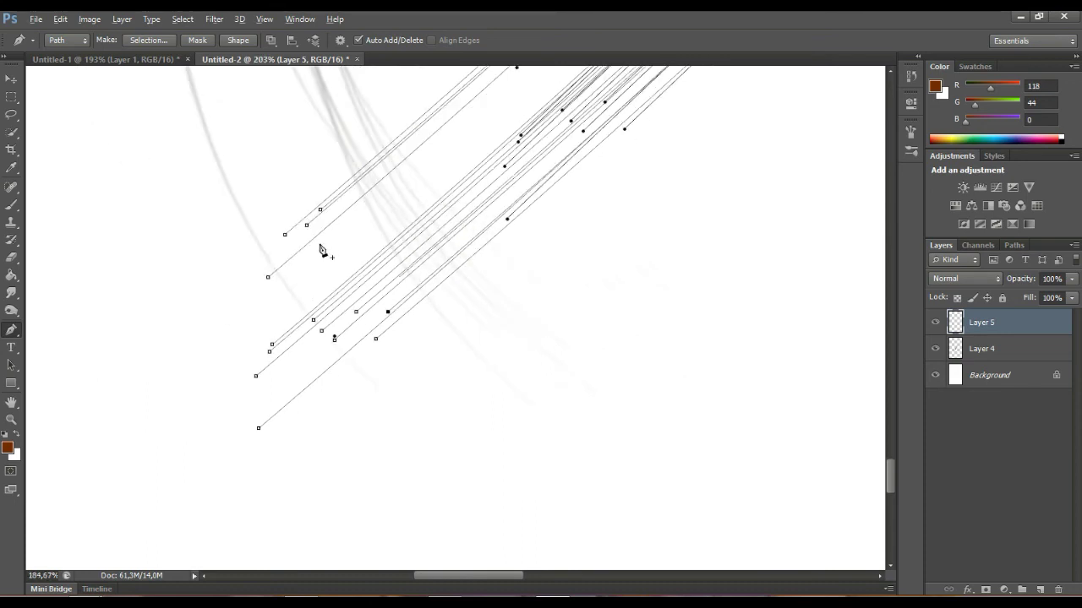
pyautogui.scroll(-3, 322, 253)
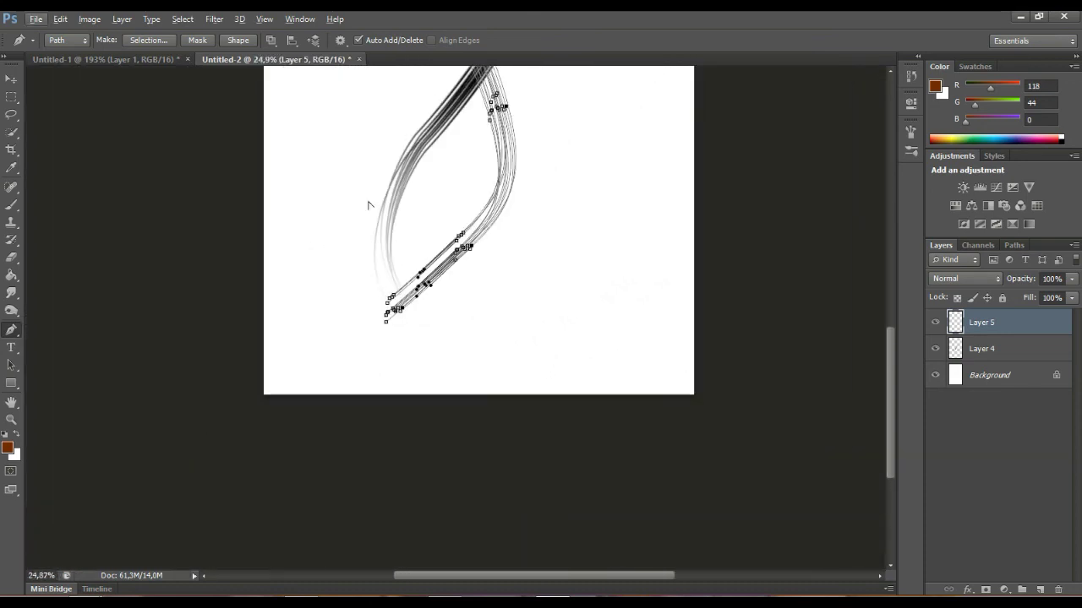
pyautogui.scroll(2, 370, 205)
pyautogui.scroll(1, 374, 197)
pyautogui.click(12, 205)
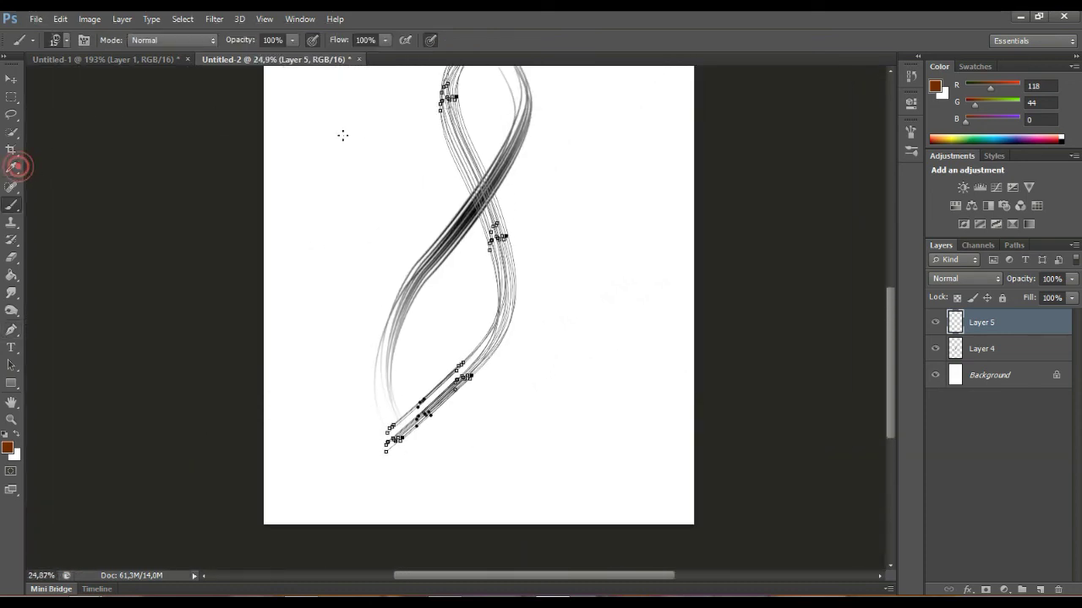
pyautogui.scroll(1, 355, 133)
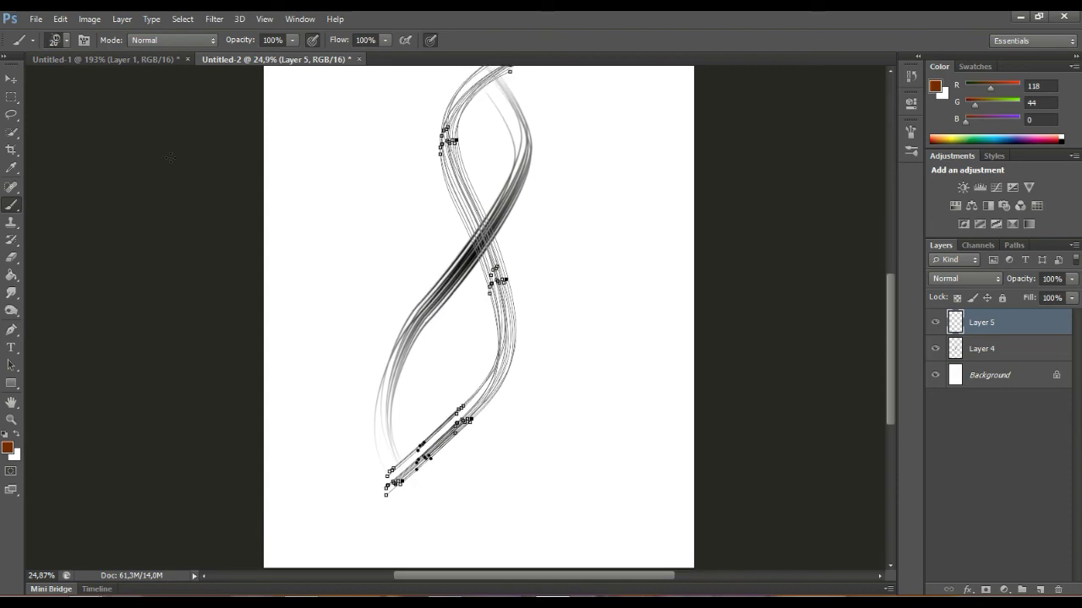
# Step: Stroke the selected subpaths with the brown Brush, then hide the path outlines
pyautogui.press('p')
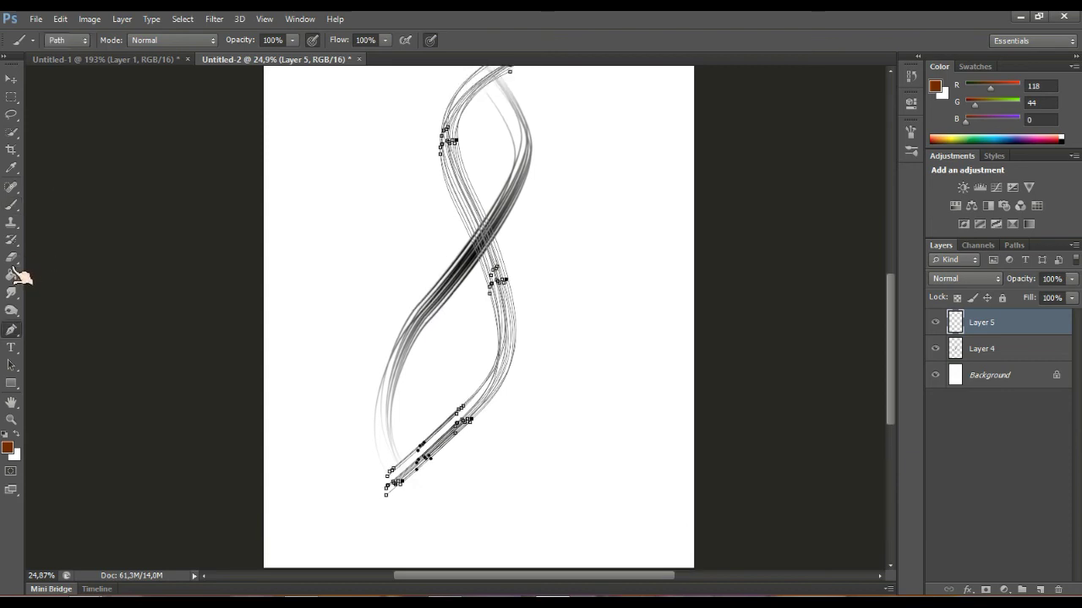
pyautogui.rightClick(400, 234)
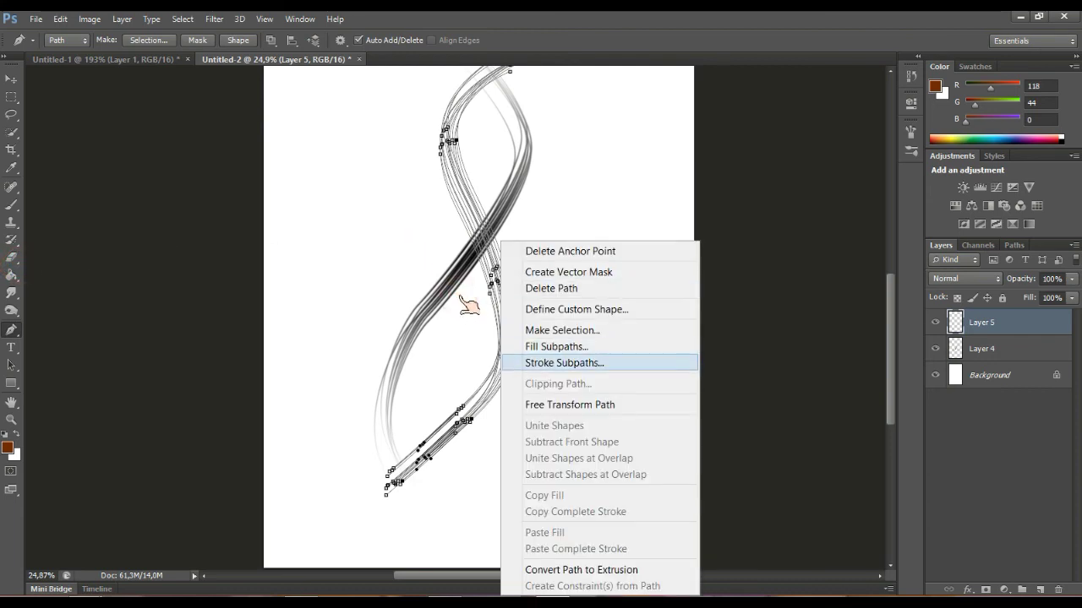
pyautogui.press('Return')
pyautogui.press('Return')
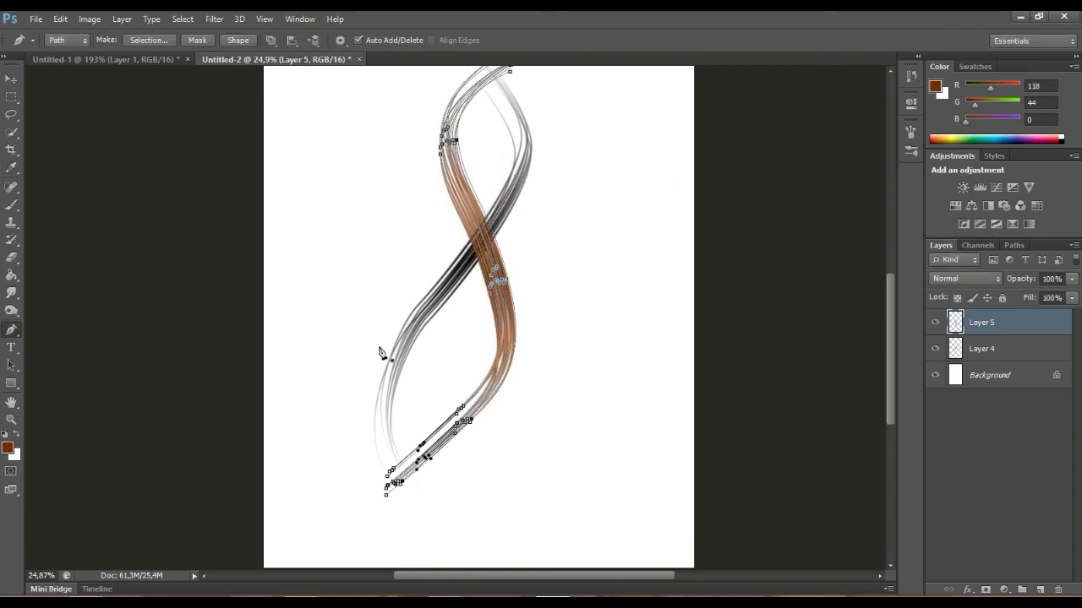
pyautogui.press('Return')
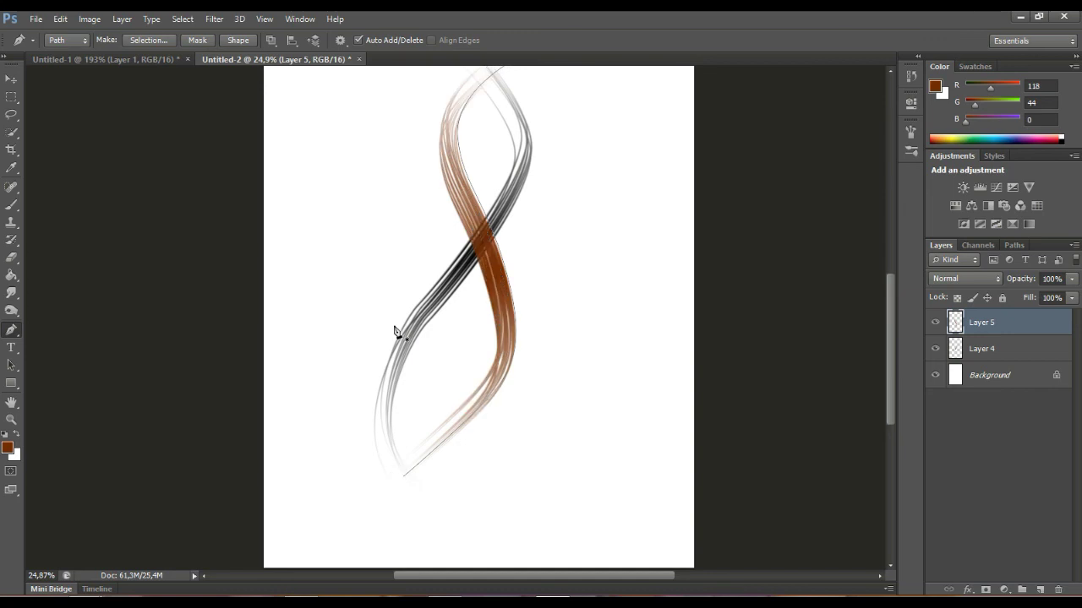
pyautogui.scroll(3, 442, 268)
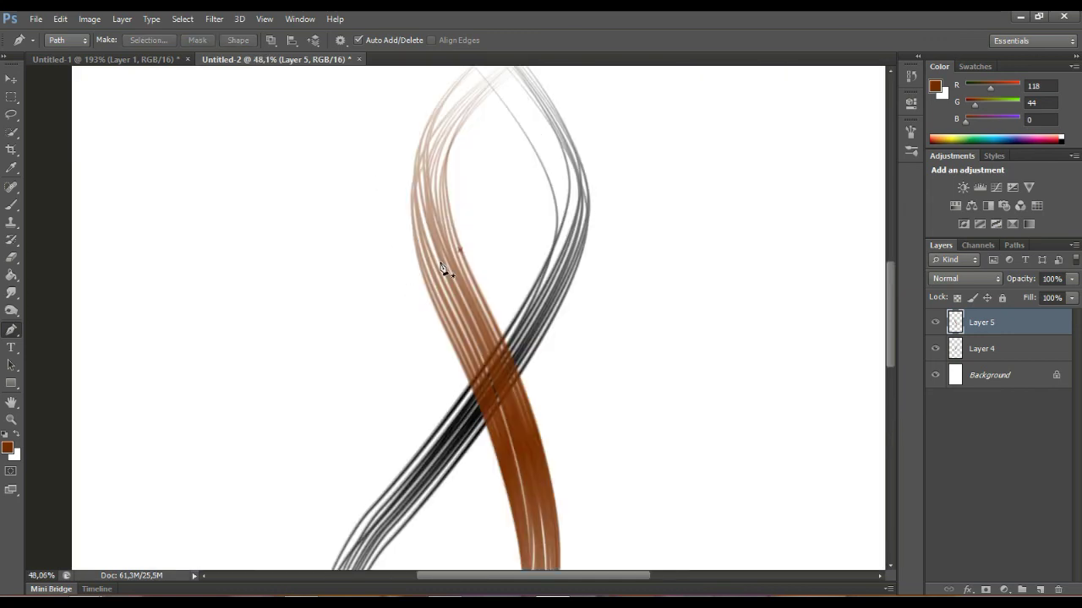
pyautogui.scroll(-3, 441, 268)
pyautogui.scroll(-2, 443, 269)
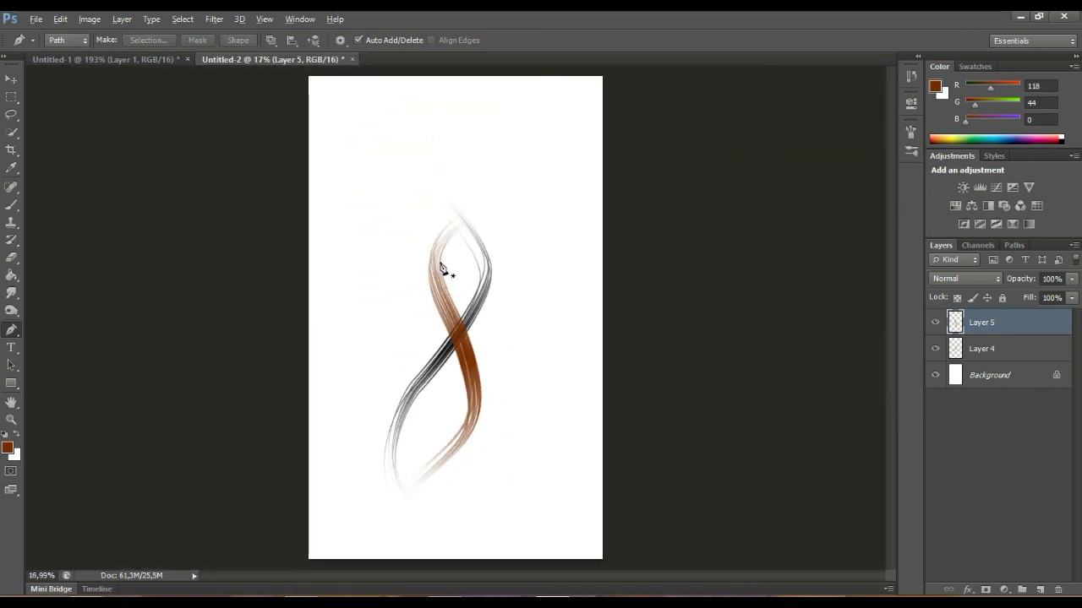
pyautogui.scroll(1, 330, 350)
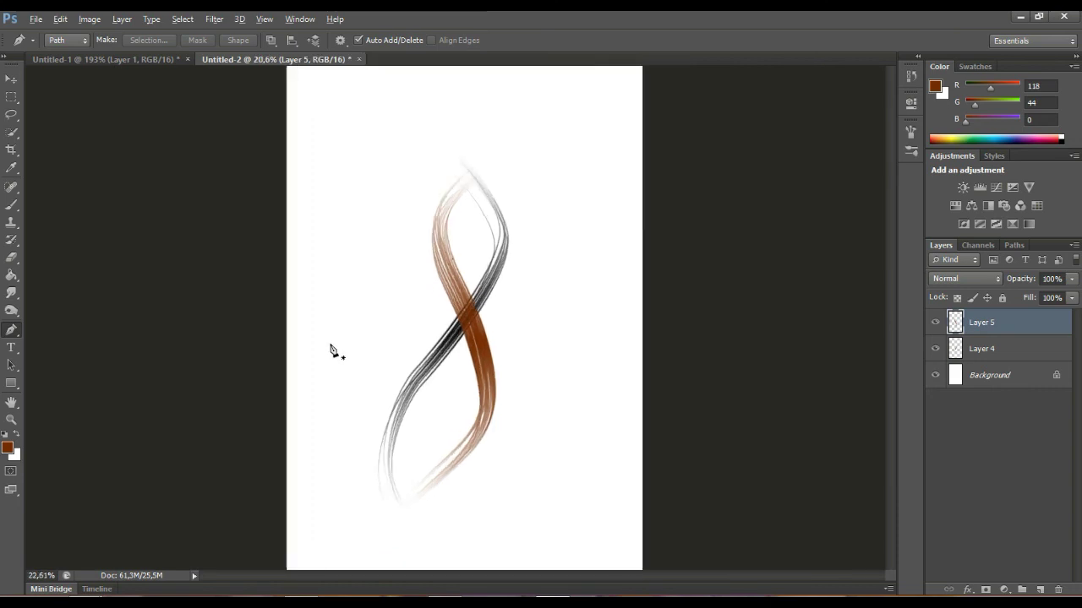
# Step: Move Layers 4 and 5 together to shift both strands right and slightly up
pyautogui.click(12, 78)
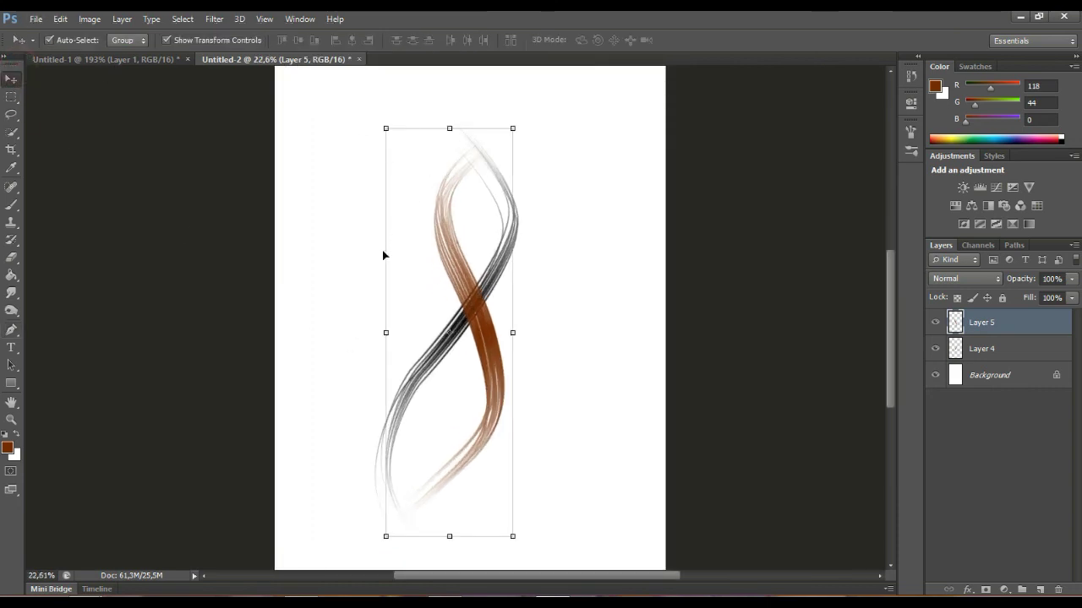
pyautogui.hotkey('ctrl', 'alt', 'a')
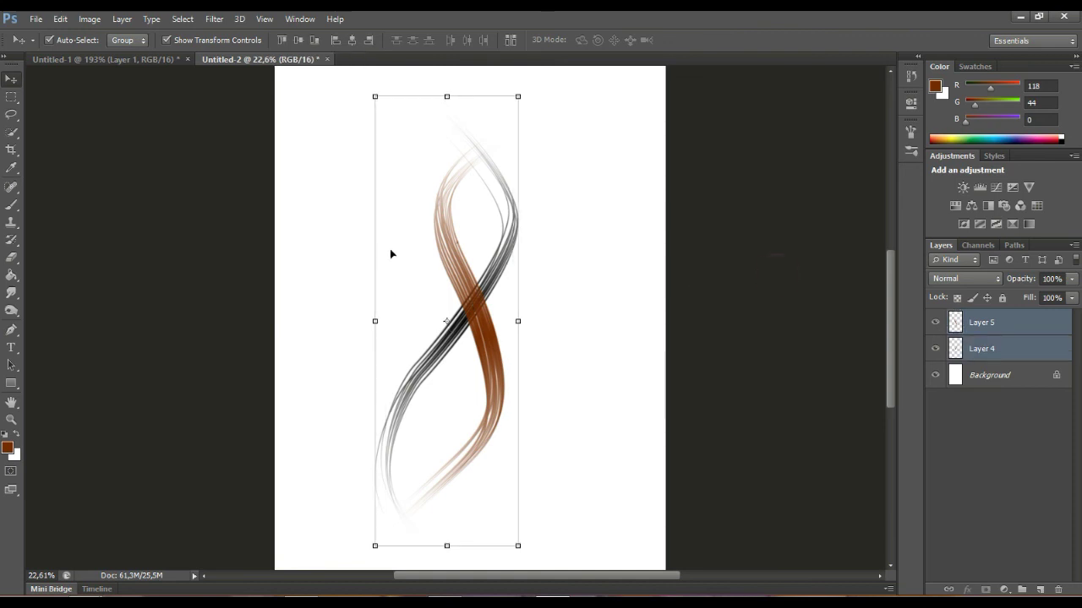
pyautogui.moveTo(396, 242); pyautogui.dragTo(457, 242)
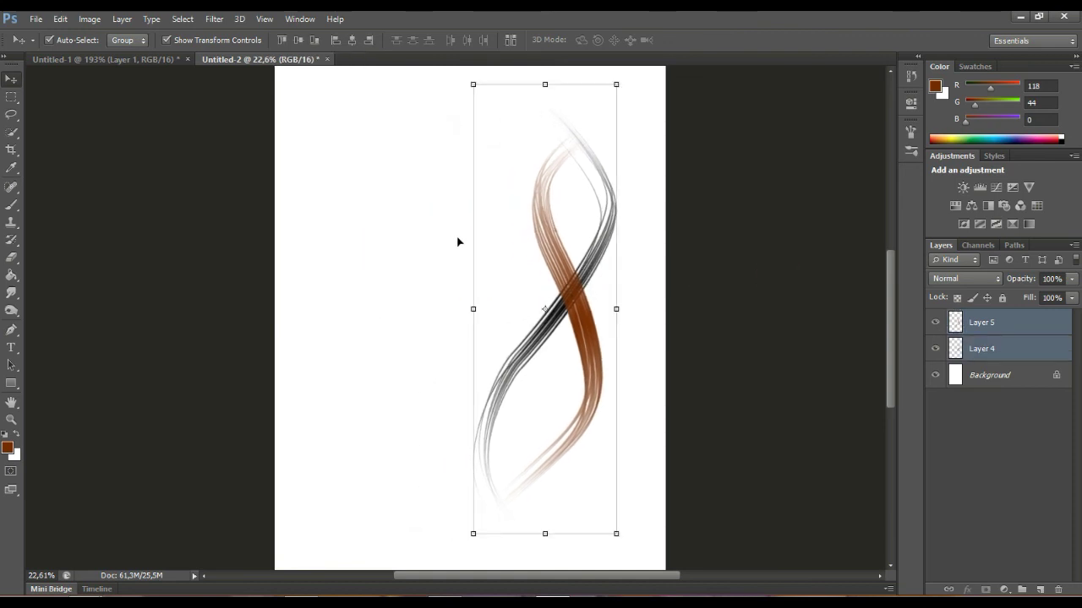
pyautogui.keyDown('alt'); pyautogui.scroll(-3, 457, 245); pyautogui.keyUp('alt')
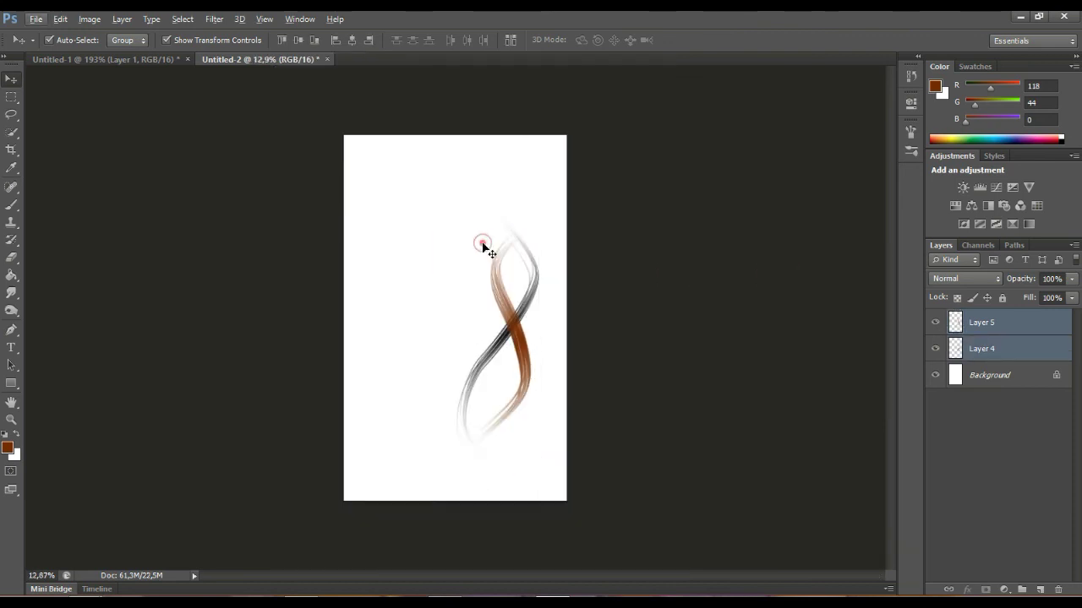
pyautogui.click(483, 246)
pyautogui.keyDown('alt'); pyautogui.scroll(1, 422, 316); pyautogui.keyUp('alt')
pyautogui.keyDown('alt'); pyautogui.scroll(1, 403, 321); pyautogui.keyUp('alt')
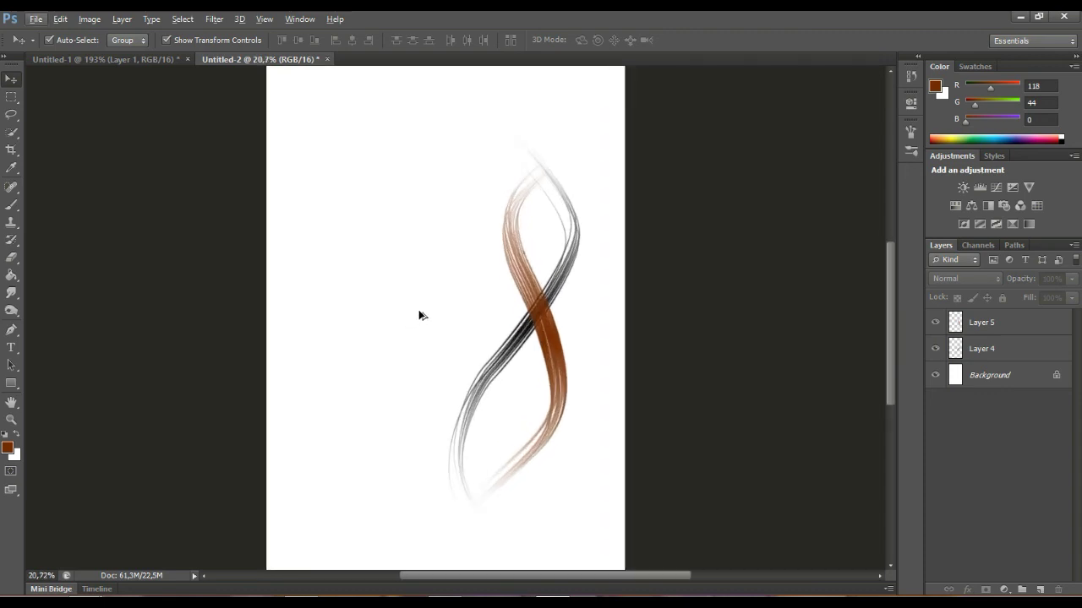